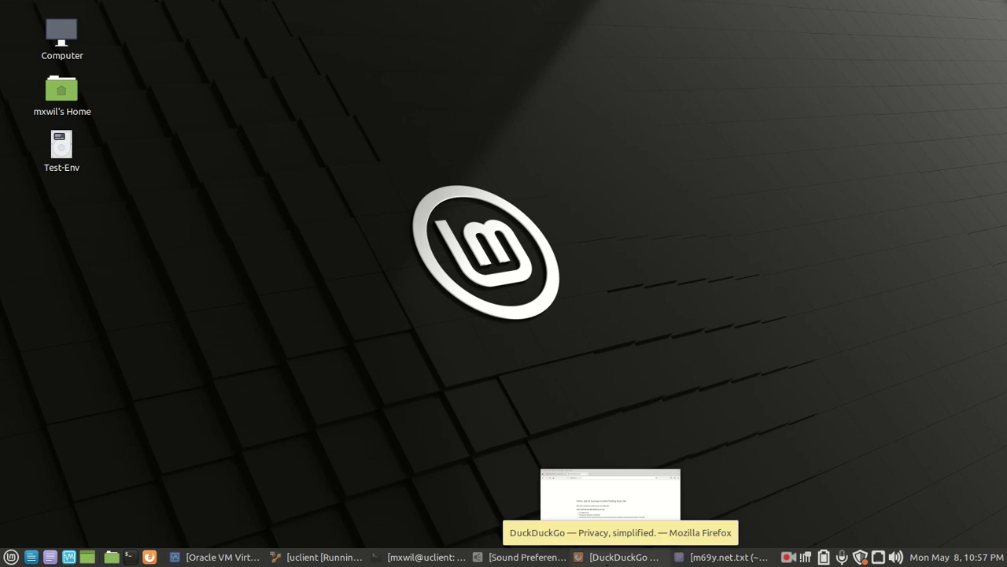
# Restore the Firefox window showing the DuckDuckGo start page from the taskbar.
pyautogui.click(624, 560)
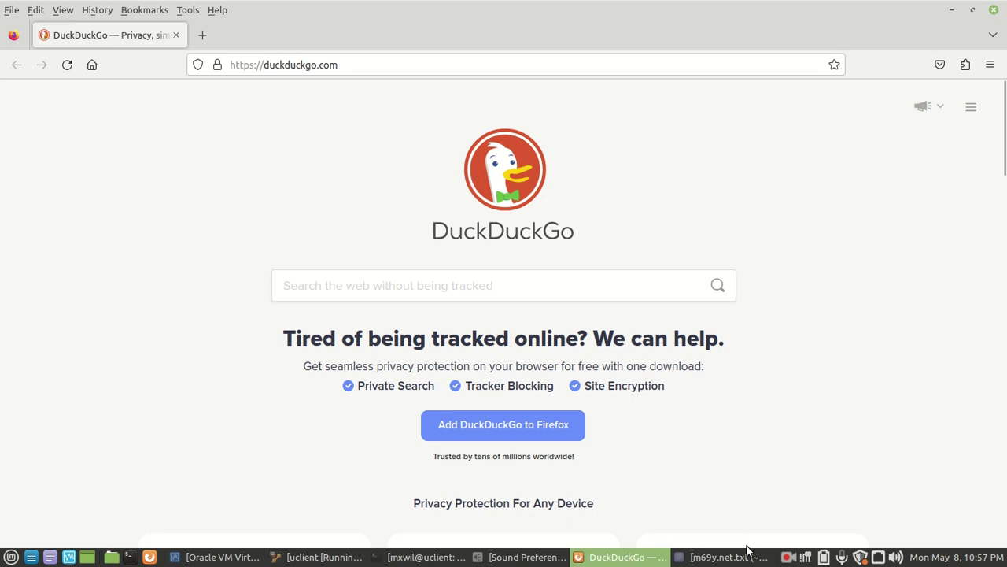
pyautogui.moveTo(735, 559)
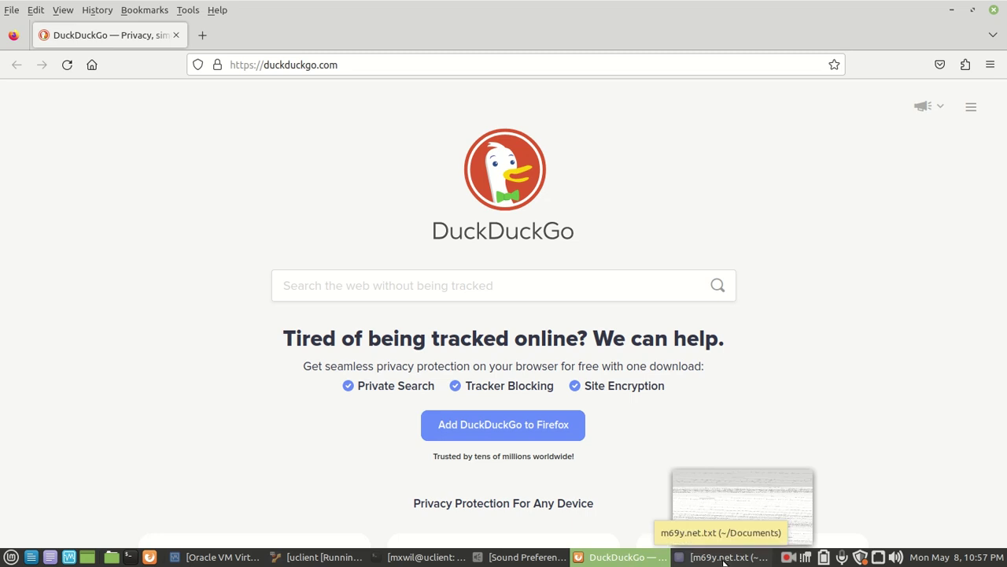
# Raise the m69y.net.txt notes in Xed and select the WordPress admin link's domain.
pyautogui.click(724, 558)
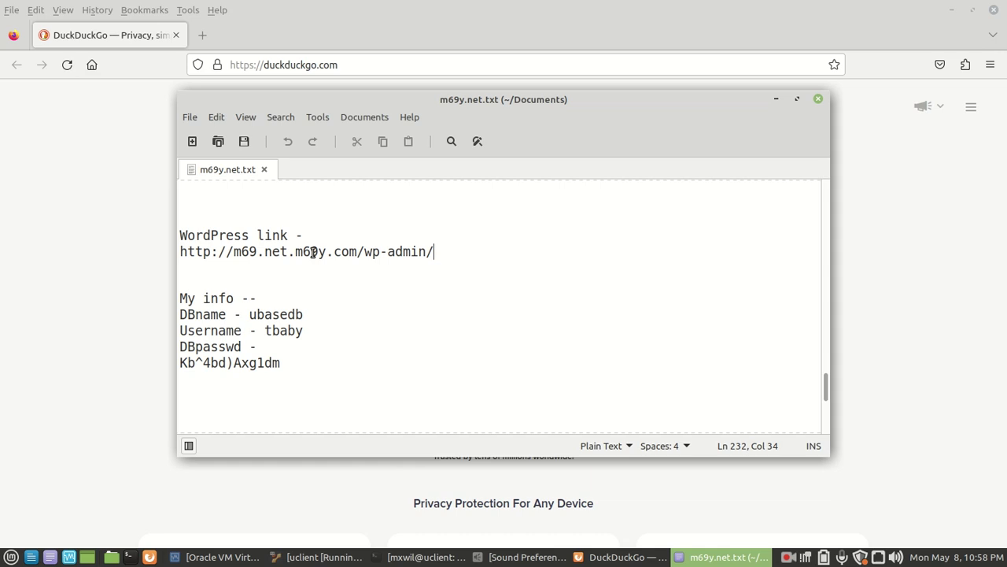
pyautogui.tripleClick(313, 252)
pyautogui.click(311, 252)
pyautogui.moveTo(357, 252); pyautogui.dragTo(231, 253)
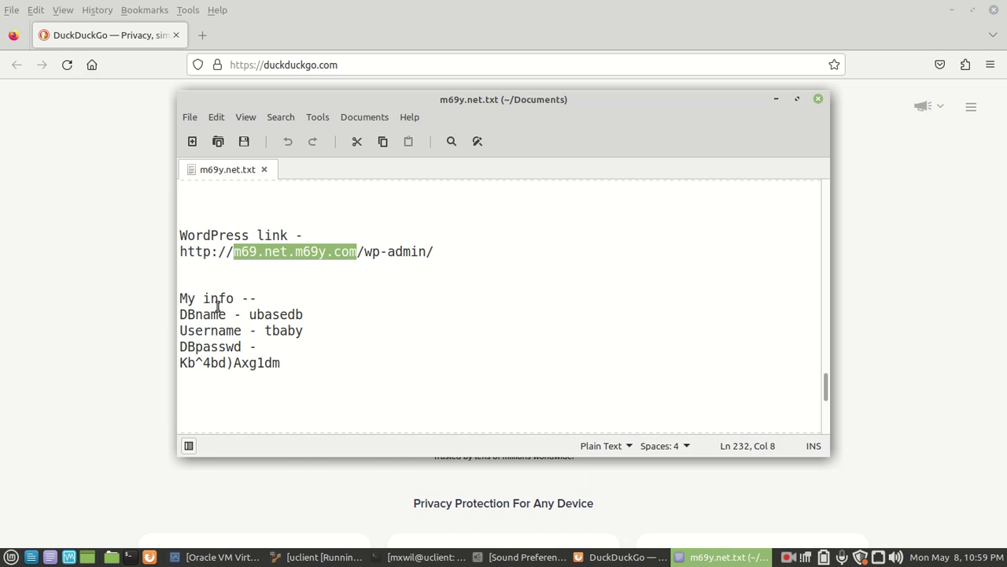
# Select the DBname, Username and password lines, then show the admin link line's context menu.
pyautogui.click(209, 315)
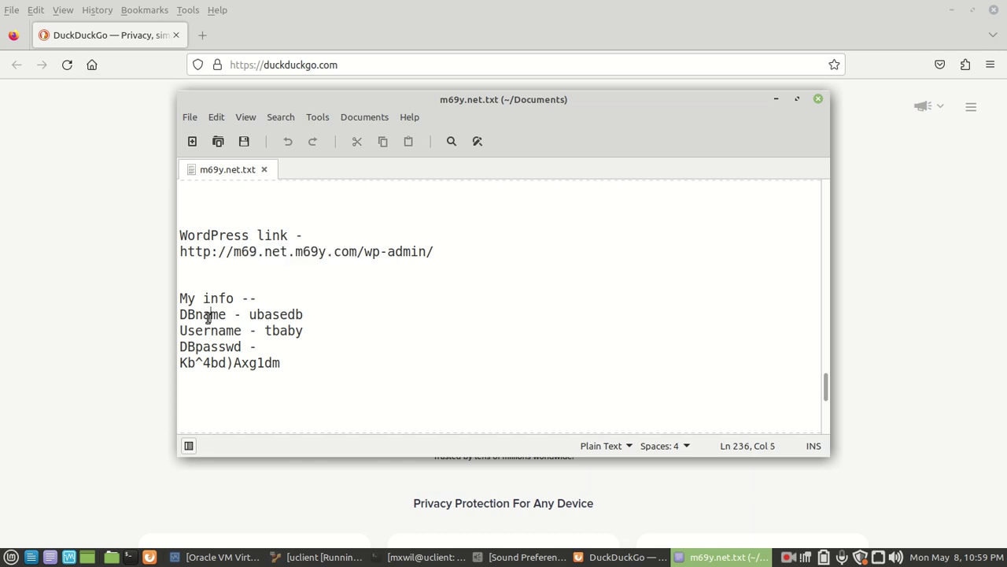
pyautogui.tripleClick(209, 316)
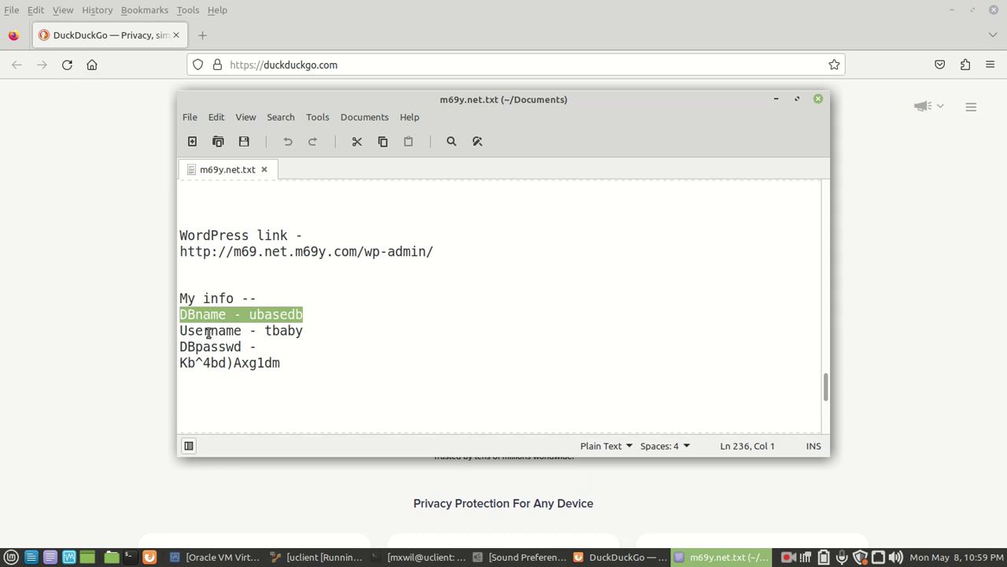
pyautogui.tripleClick(209, 332)
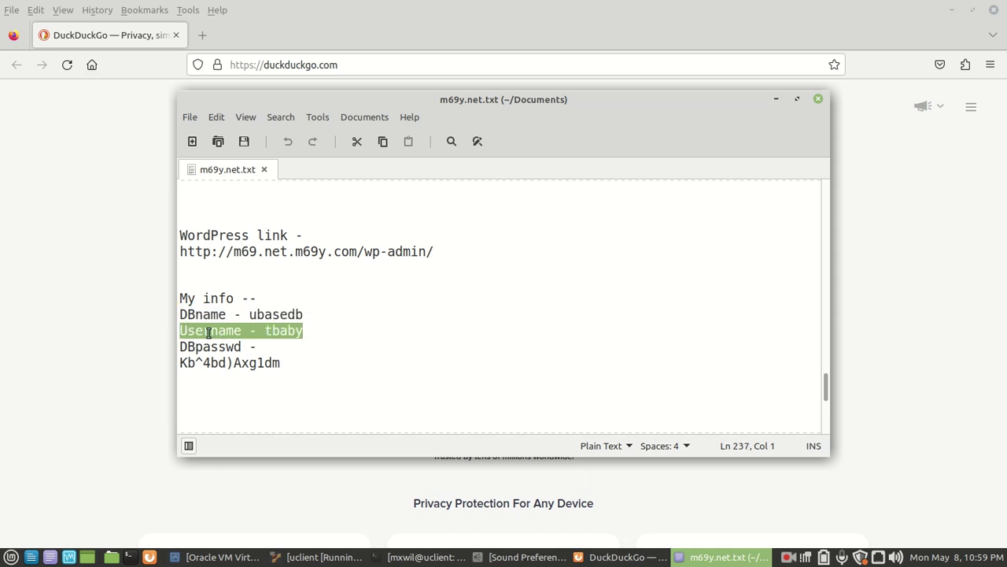
pyautogui.moveTo(180, 352); pyautogui.dragTo(294, 367)
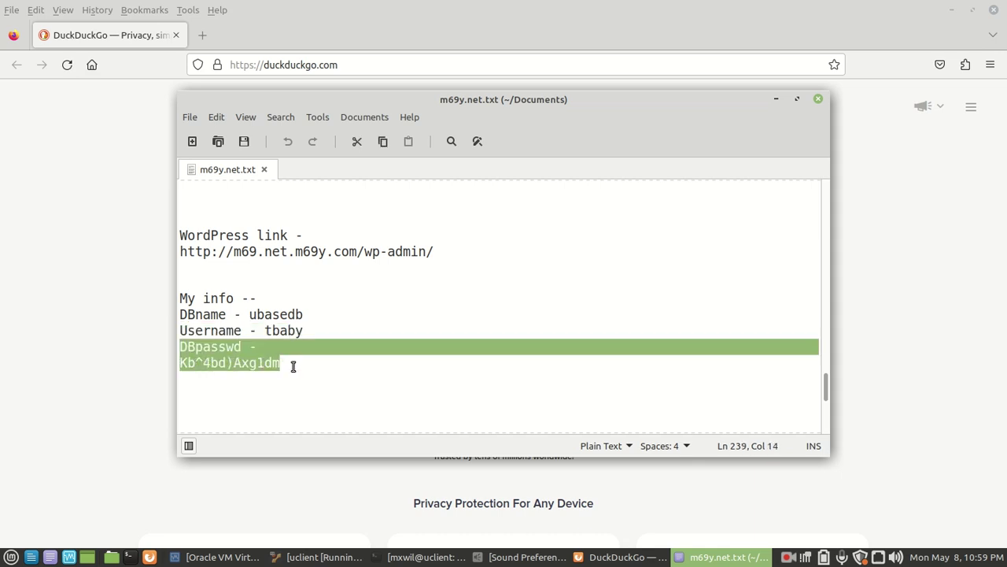
pyautogui.click(291, 366)
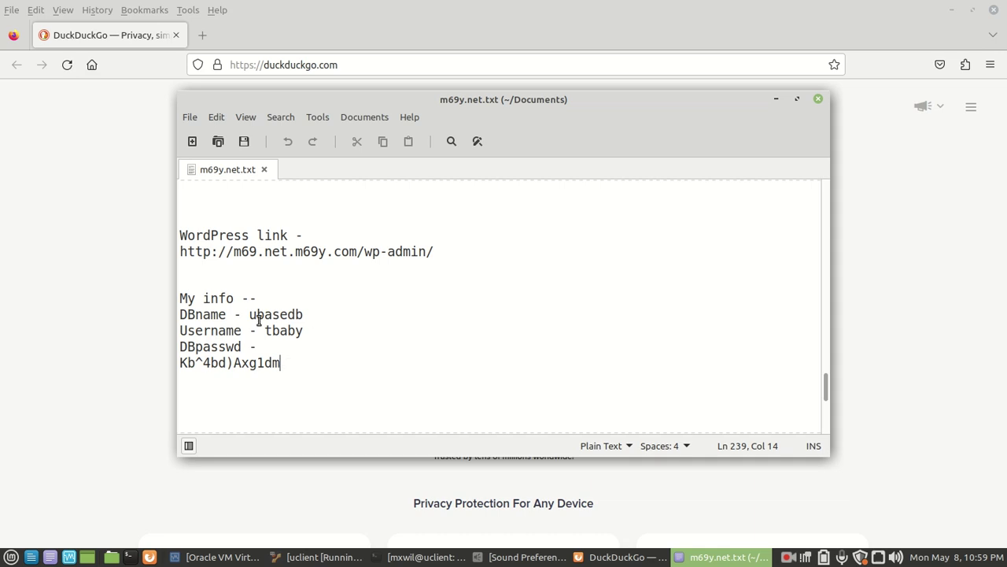
pyautogui.tripleClick(312, 252)
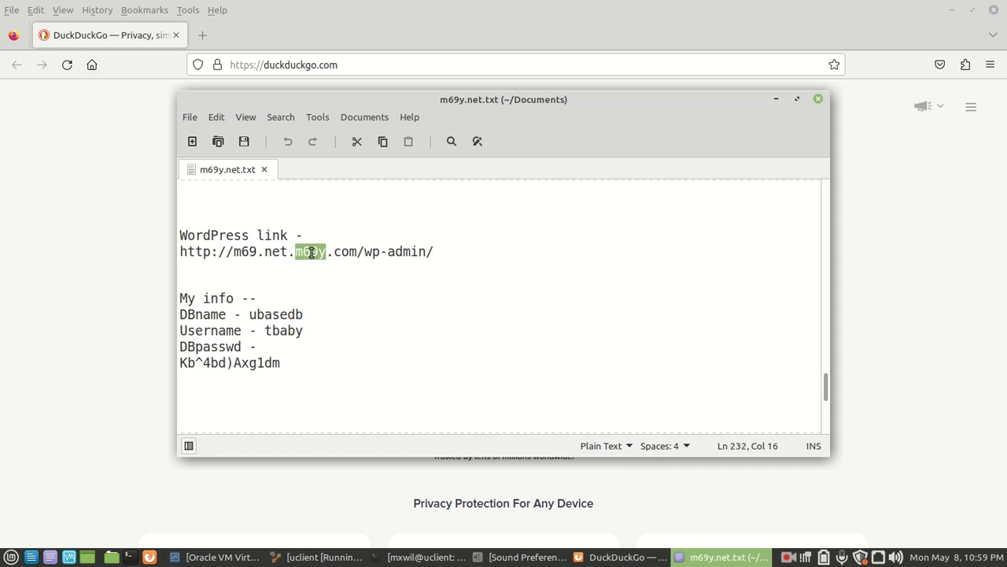
pyautogui.rightClick(312, 251)
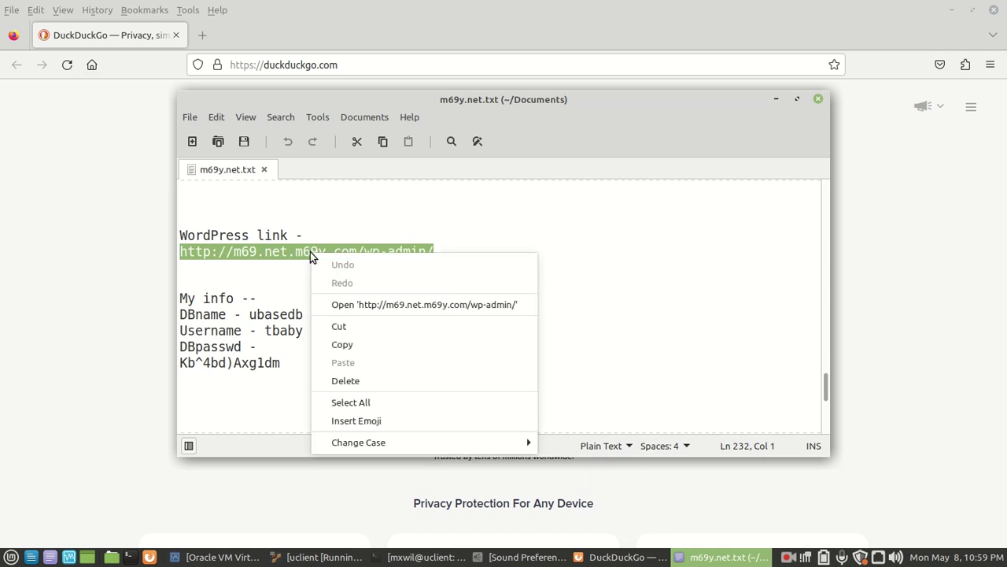
# Open the admin link in Firefox and delete the install form's suggested password.
pyautogui.click(395, 305)
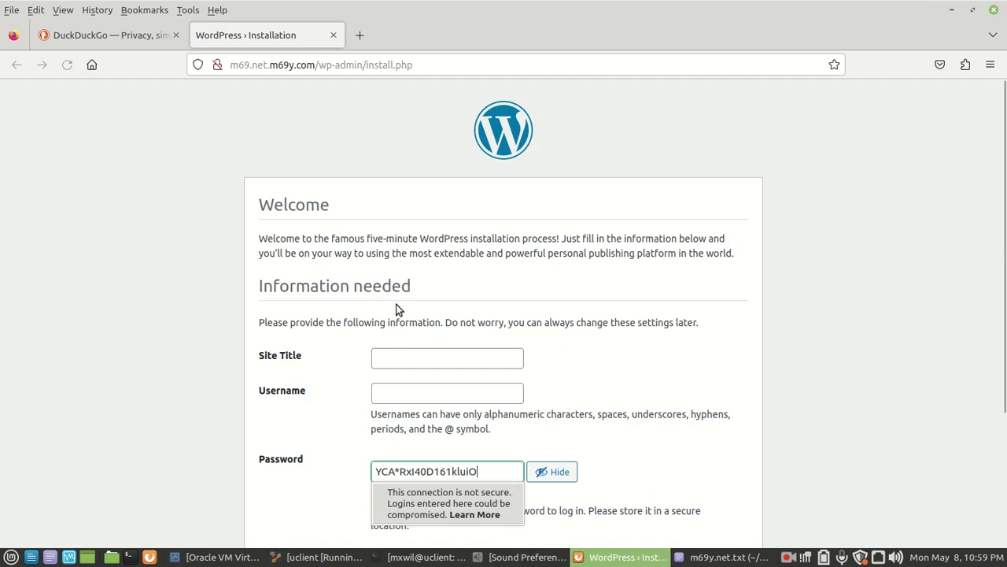
pyautogui.scroll(-4, 829, 249)
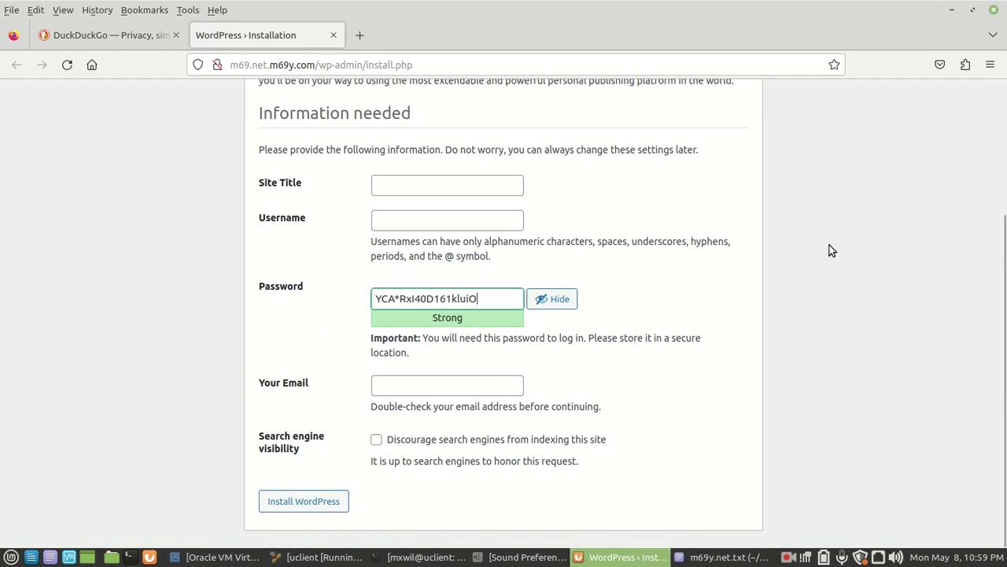
pyautogui.scroll(4, 827, 277)
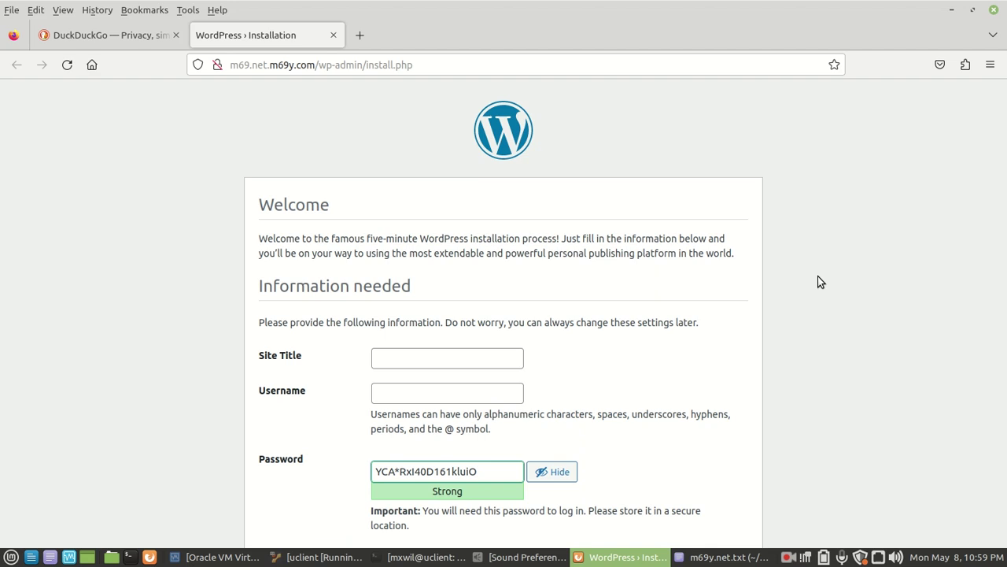
pyautogui.scroll(-4, 819, 281)
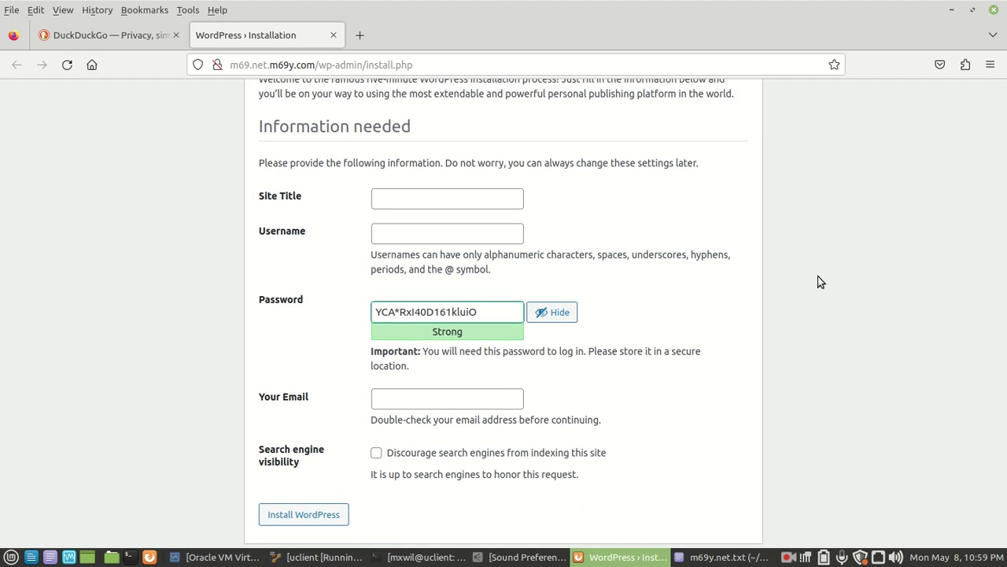
pyautogui.moveTo(477, 311); pyautogui.dragTo(344, 311)
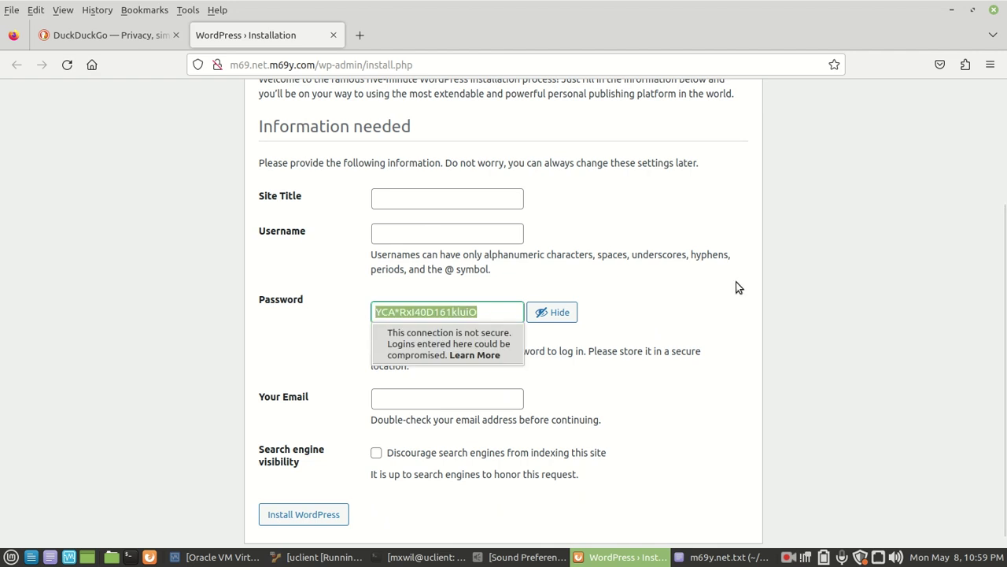
pyautogui.press('BackSpace')
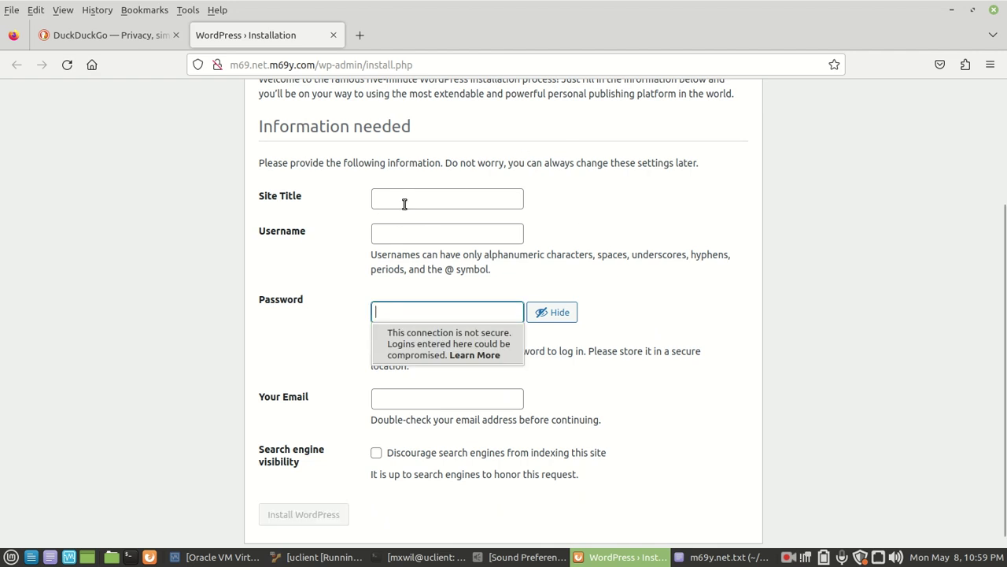
# Enter 'Test wordpress Site' as the Site Title and bring the notes file back.
pyautogui.click(408, 201)
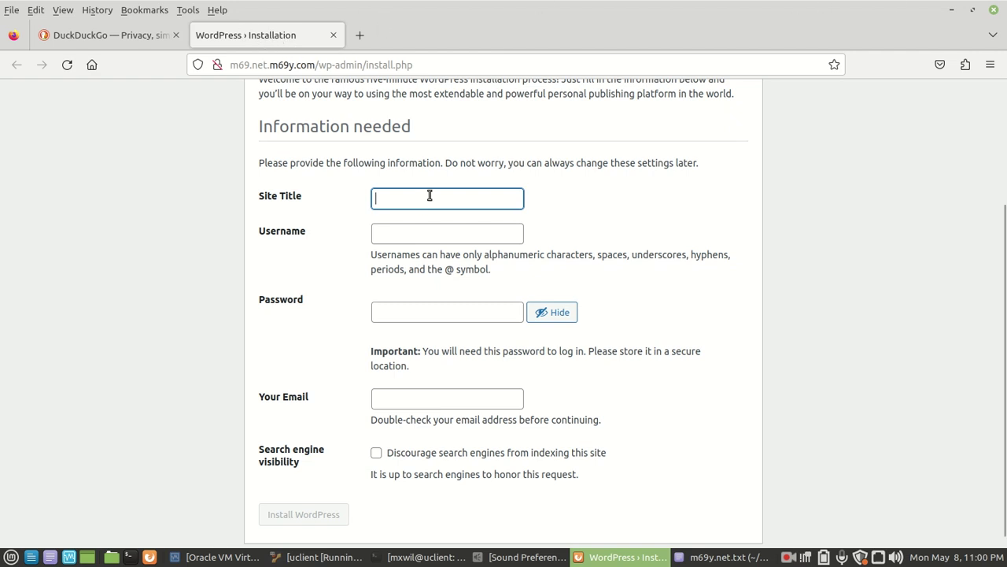
pyautogui.write('Test')
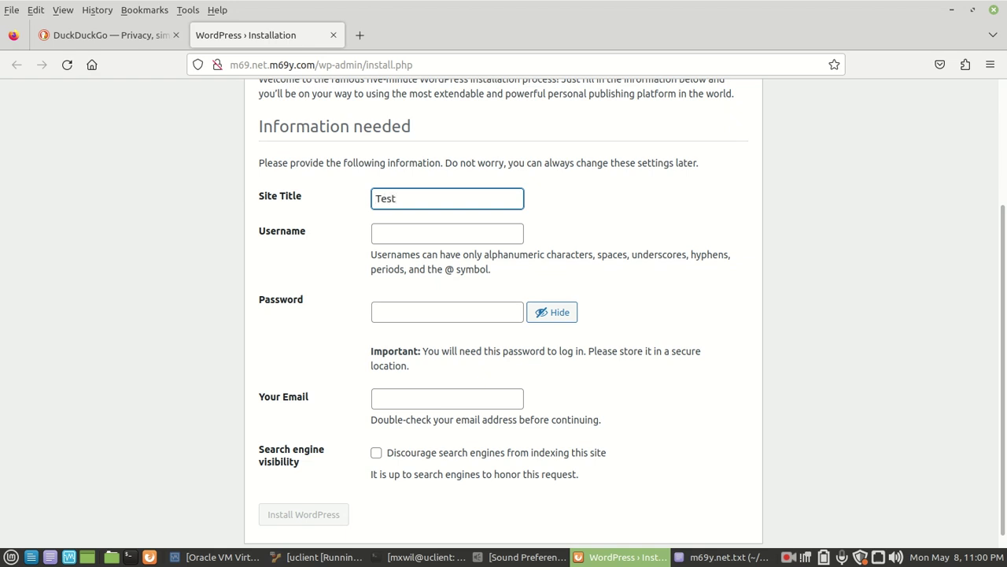
pyautogui.write(' wordpress Site')
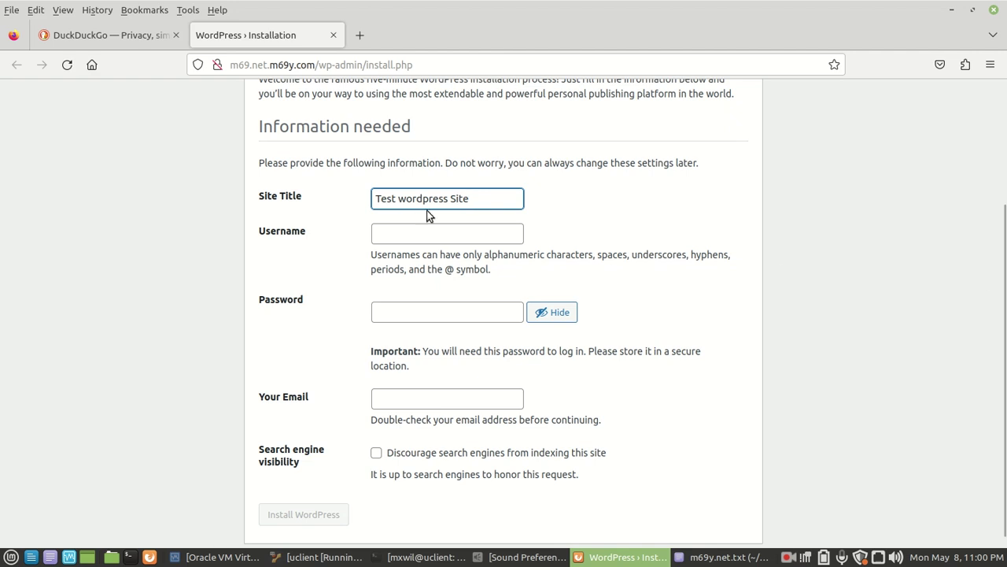
pyautogui.click(441, 234)
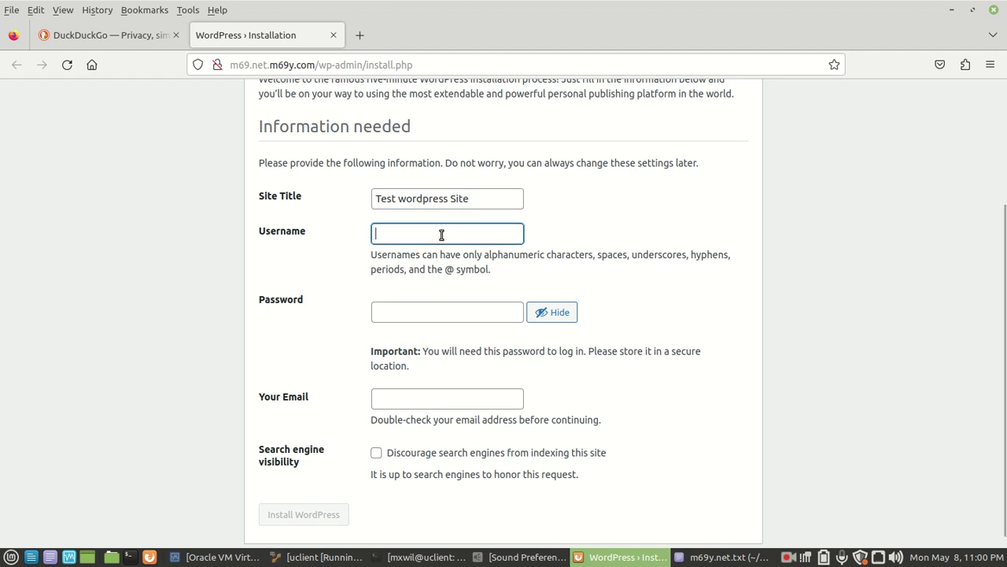
pyautogui.click(724, 557)
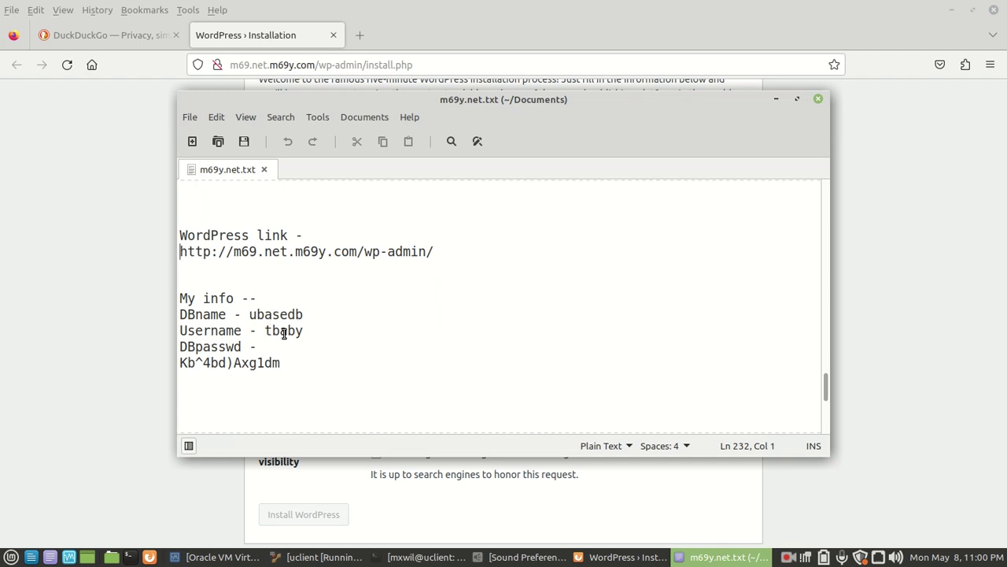
# Copy the username from the notes and paste it into the install form's Username field.
pyautogui.doubleClick(284, 332)
pyautogui.rightClick(284, 334)
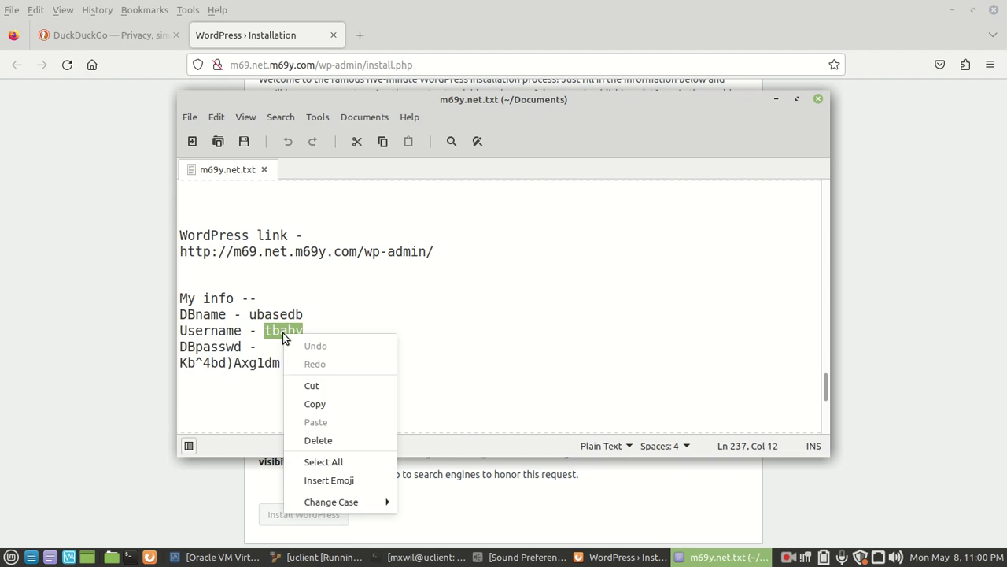
pyautogui.click(317, 410)
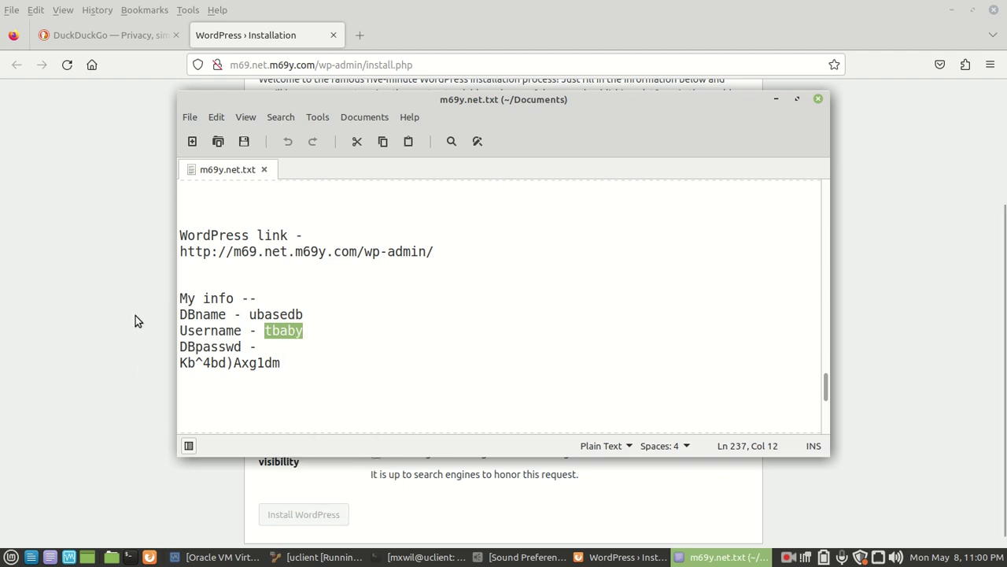
pyautogui.click(135, 315)
pyautogui.click(423, 240)
pyautogui.rightClick(423, 240)
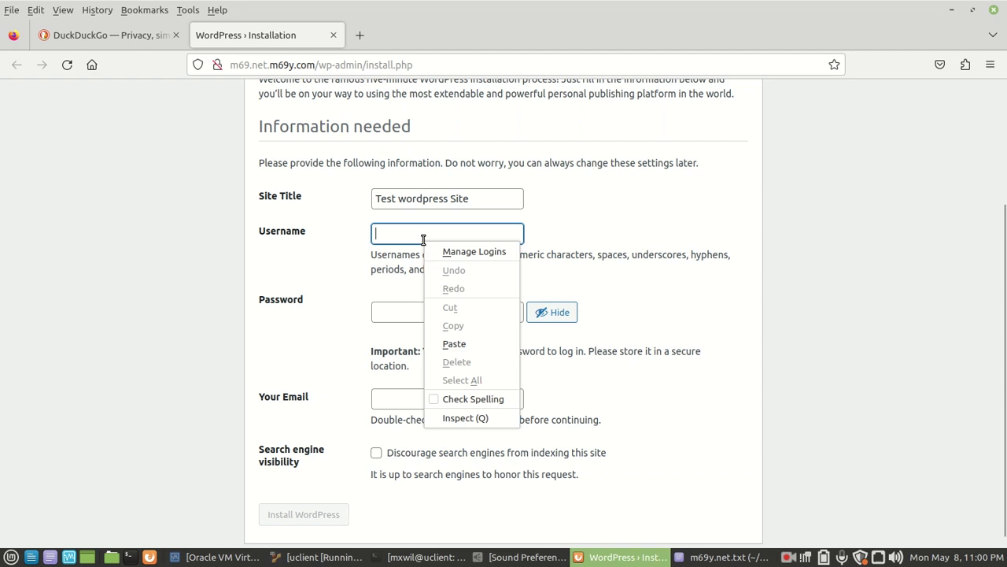
pyautogui.click(458, 345)
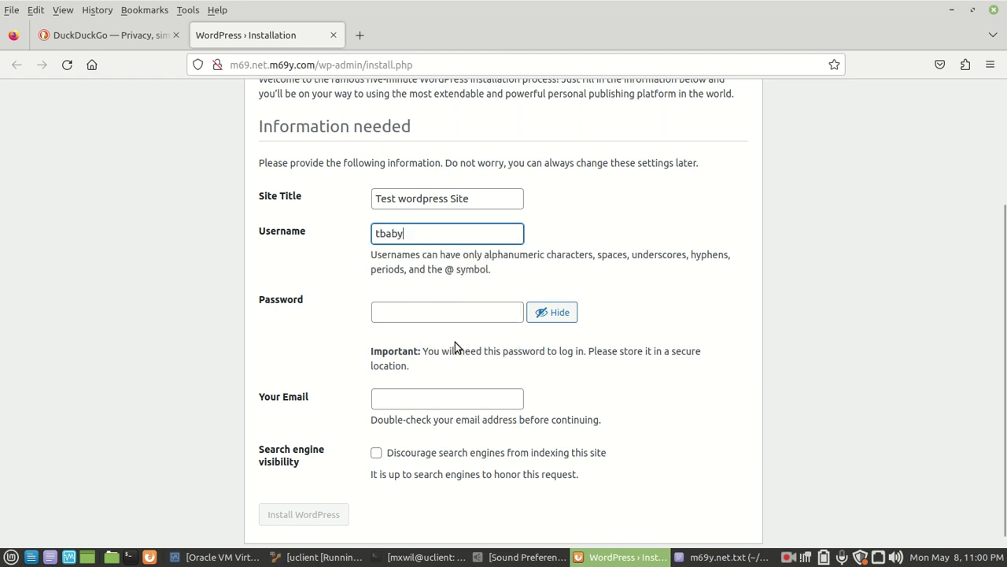
pyautogui.click(418, 313)
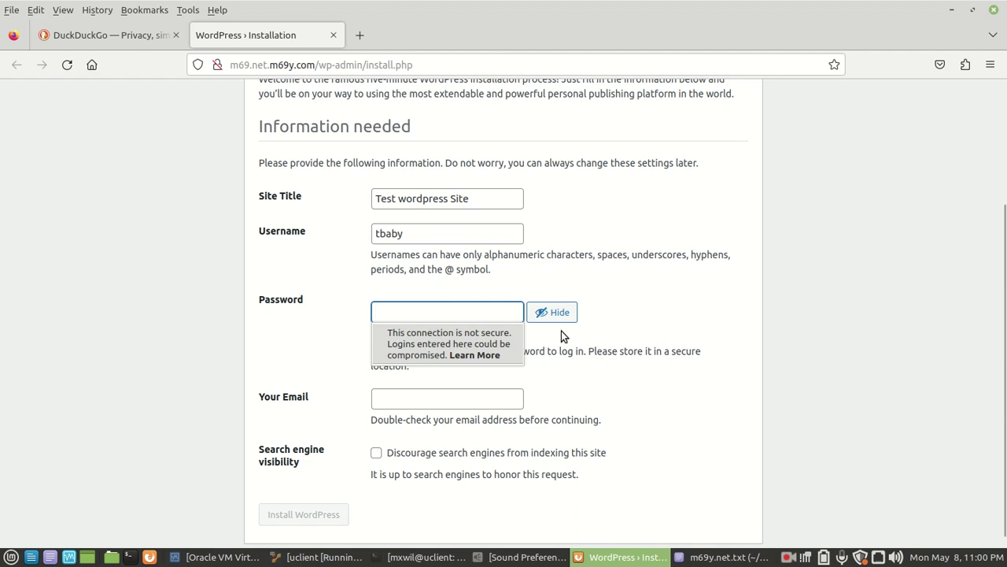
# Copy the database password from the notes and paste it into the Password field.
pyautogui.click(698, 559)
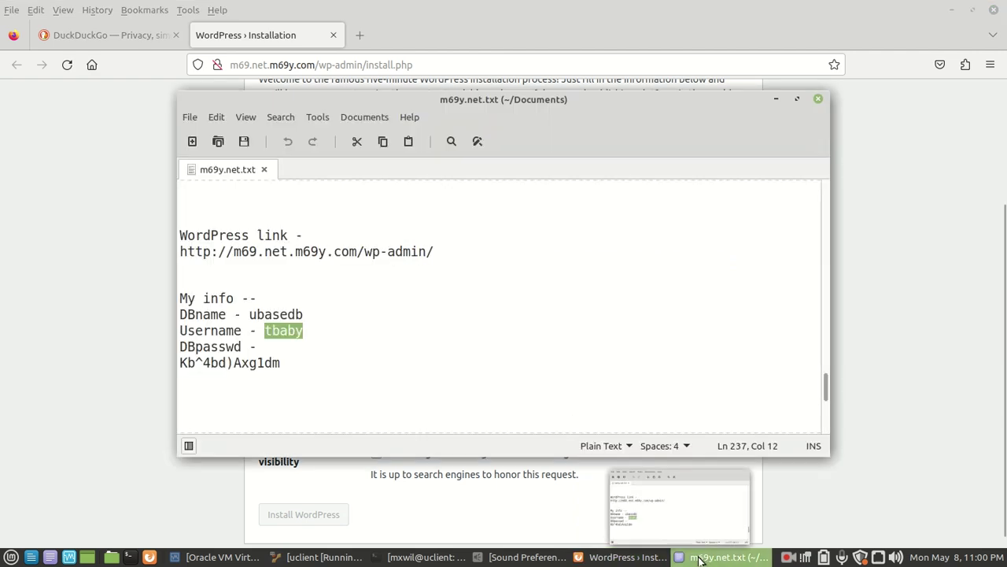
pyautogui.tripleClick(247, 365)
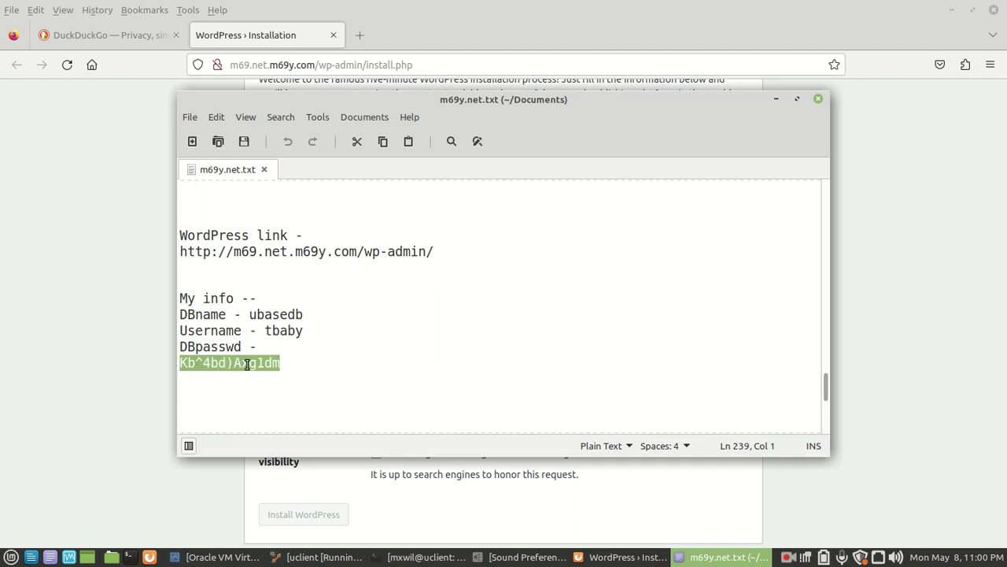
pyautogui.rightClick(247, 364)
pyautogui.click(283, 433)
pyautogui.click(139, 324)
pyautogui.click(430, 318)
pyautogui.rightClick(431, 318)
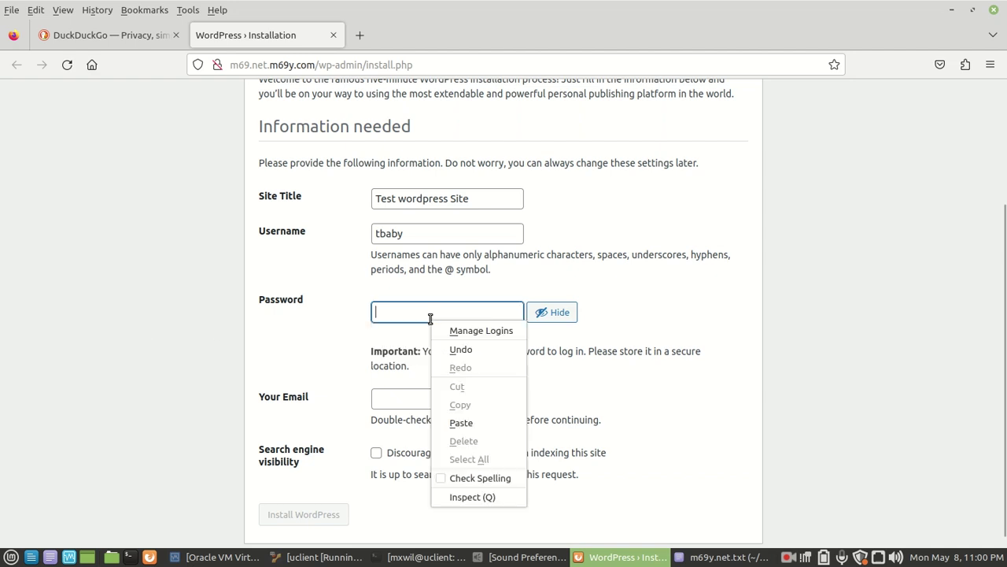
pyautogui.click(462, 422)
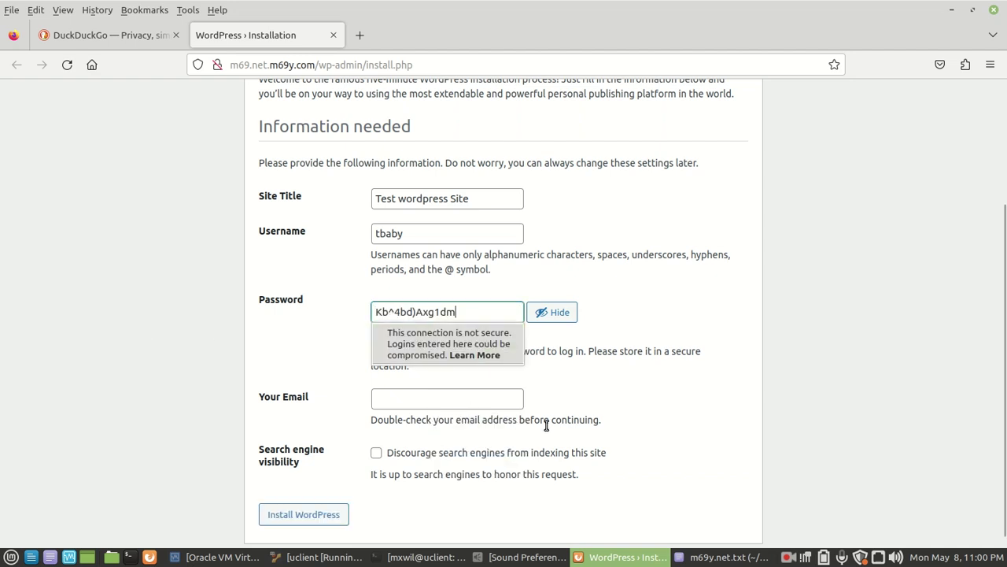
pyautogui.click(428, 399)
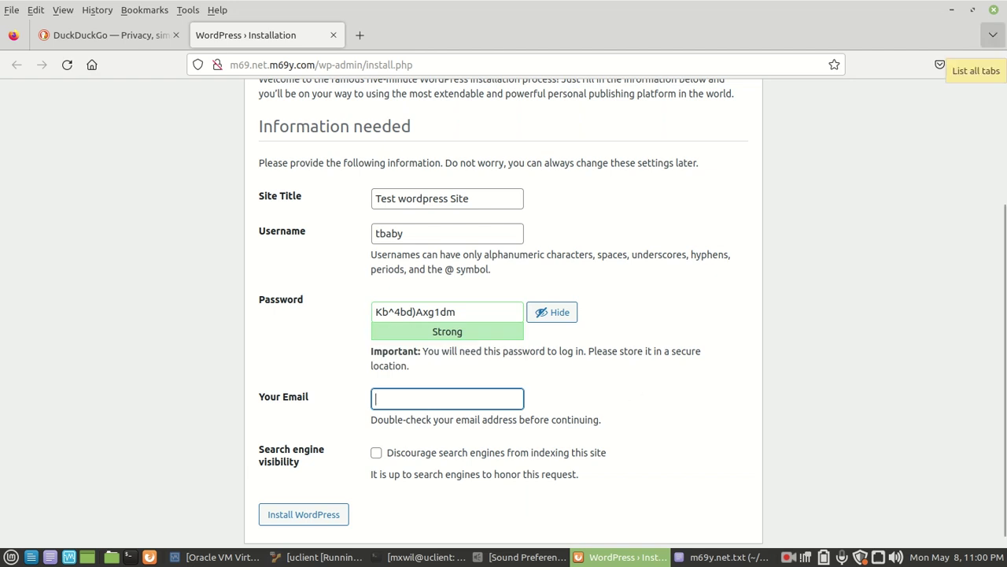
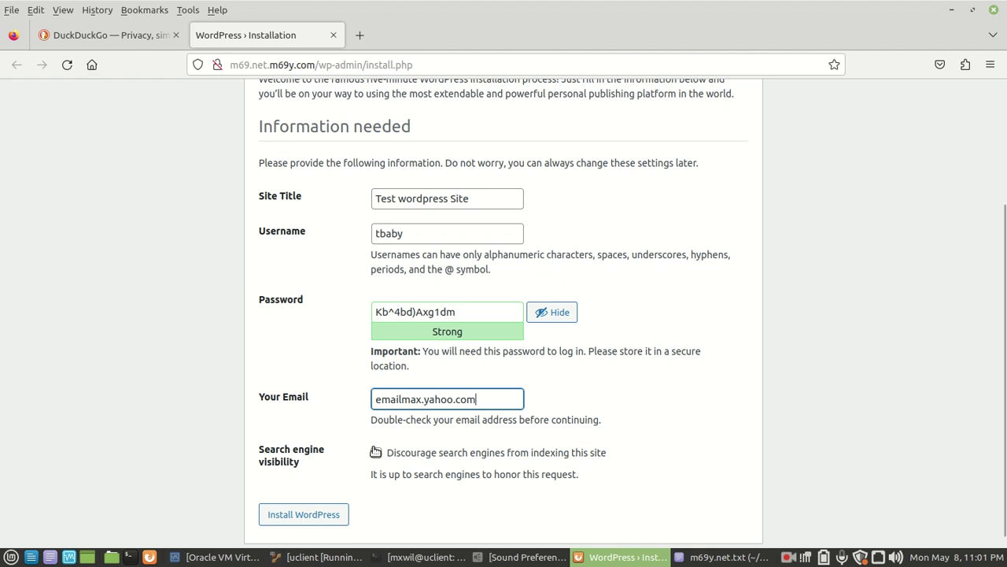
# Type an email address into the Your Email field of the install form.
pyautogui.scroll(-1, 378, 484)
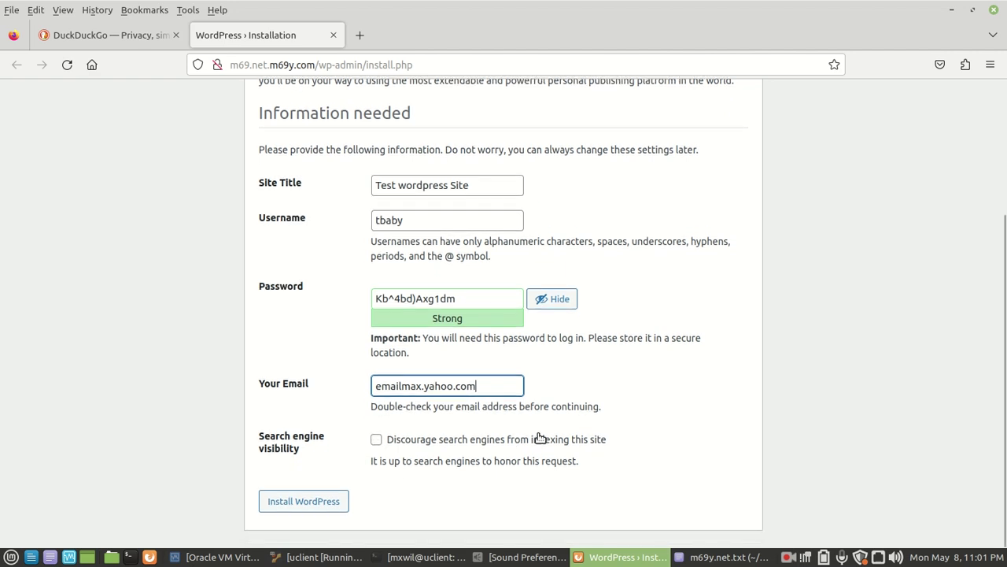
pyautogui.click(676, 426)
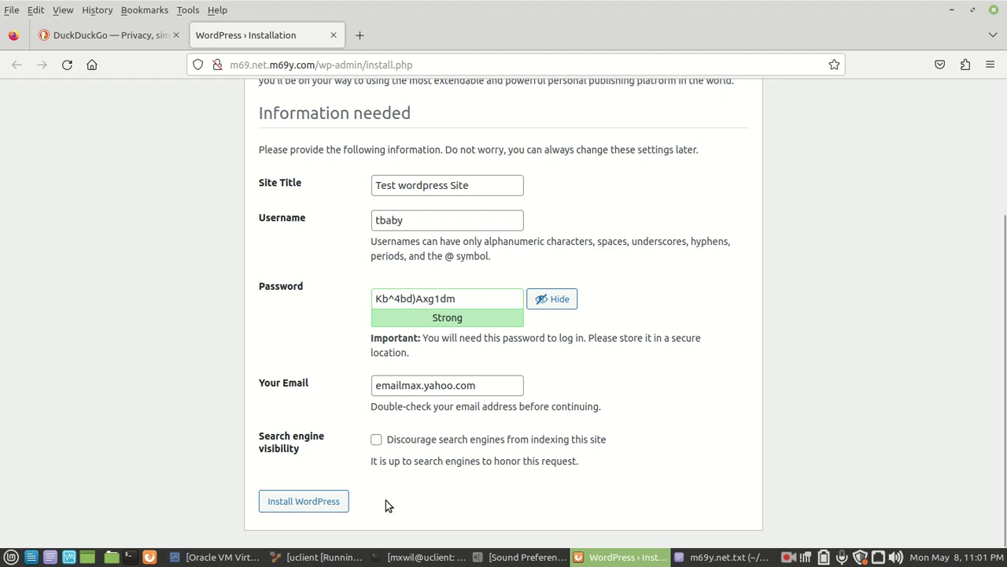
# Submit Install WordPress and scroll to the invalid email address error.
pyautogui.click(303, 501)
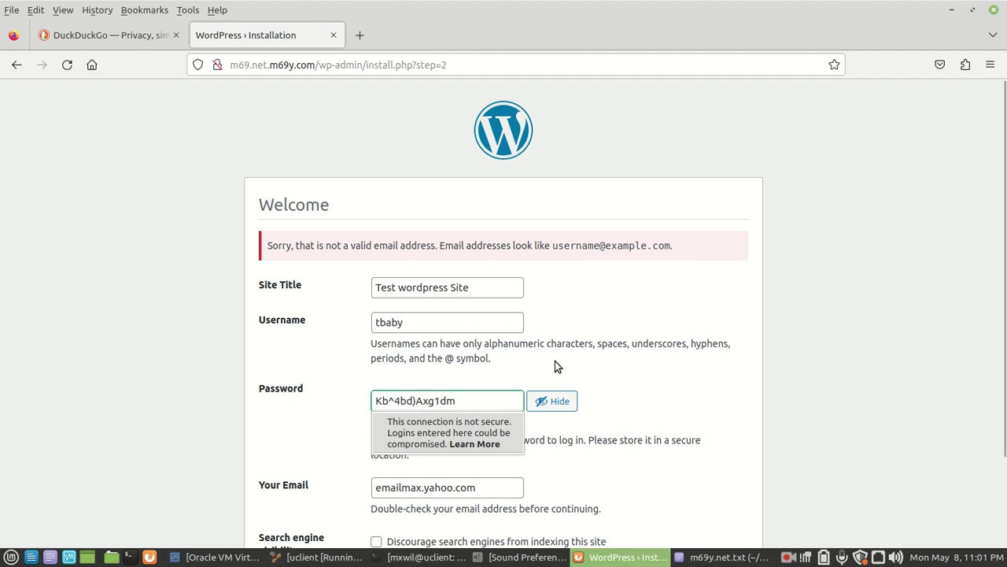
pyautogui.scroll(-2, 597, 349)
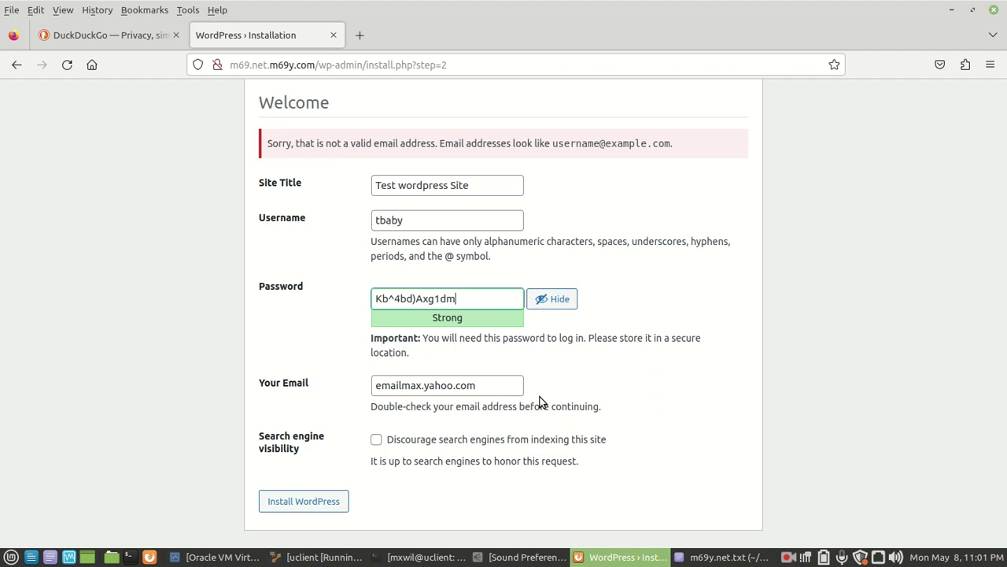
# Replace the rejected email with a new Gmail address and resubmit the installation.
pyautogui.tripleClick(483, 387)
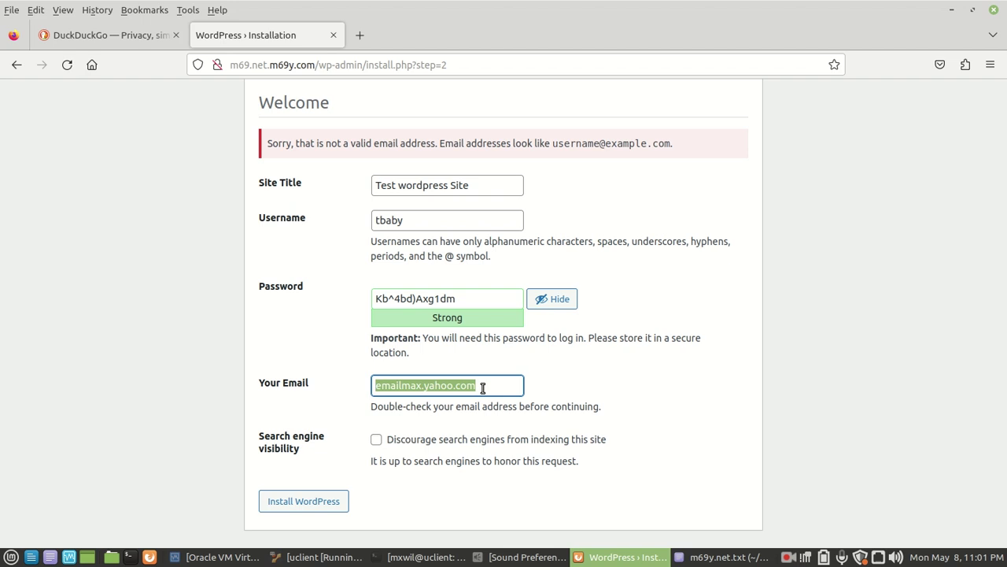
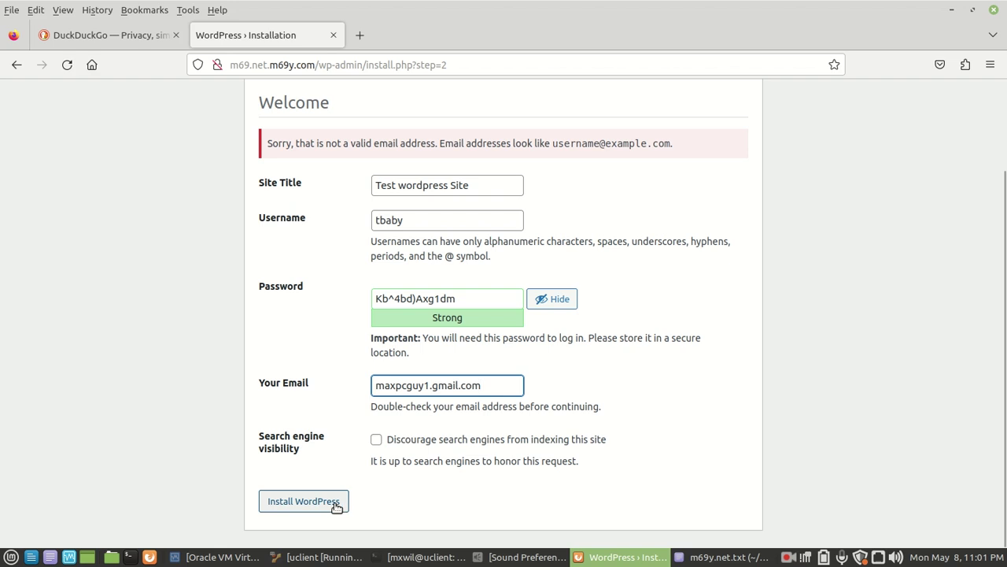
pyautogui.click(311, 504)
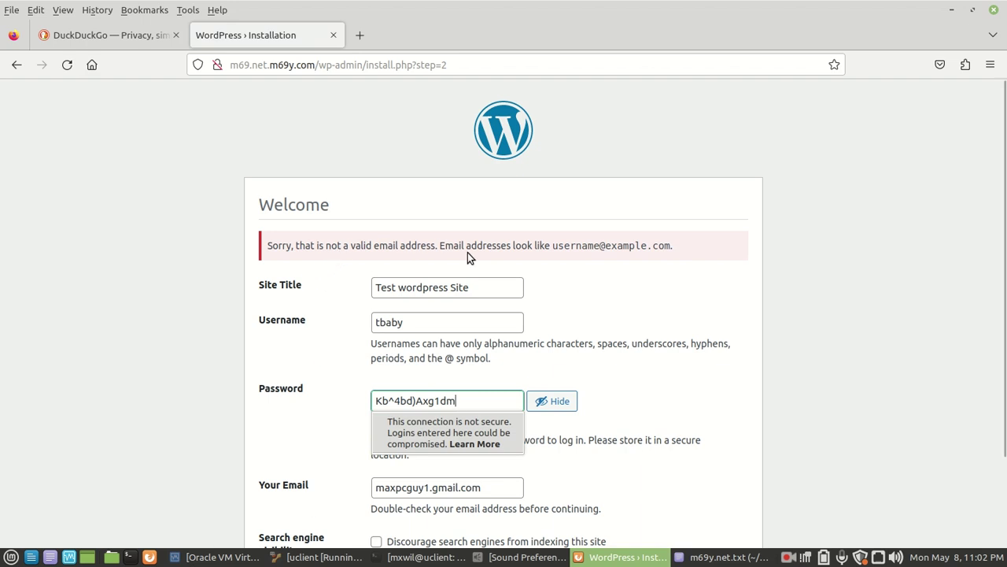
pyautogui.scroll(-2, 637, 310)
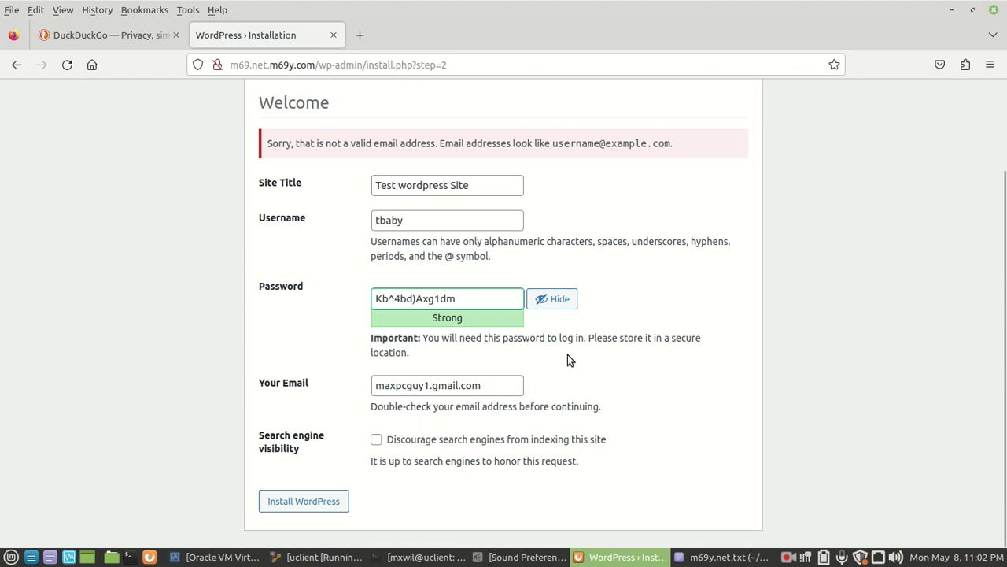
# Swap the dot before 'gmail' for an @ and submit the installation again.
pyautogui.click(433, 389)
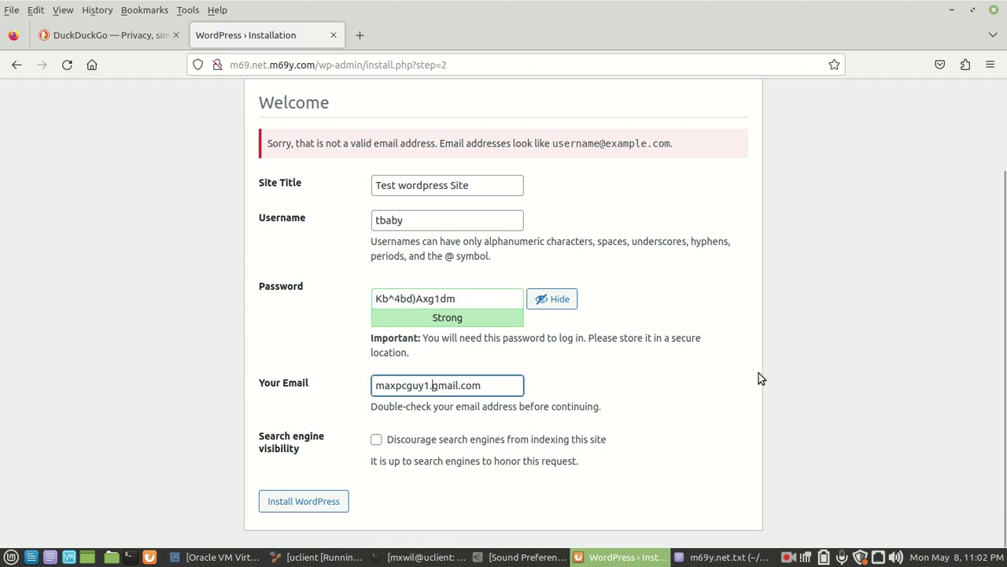
pyautogui.press('BackSpace')
pyautogui.write('@')
pyautogui.click(293, 502)
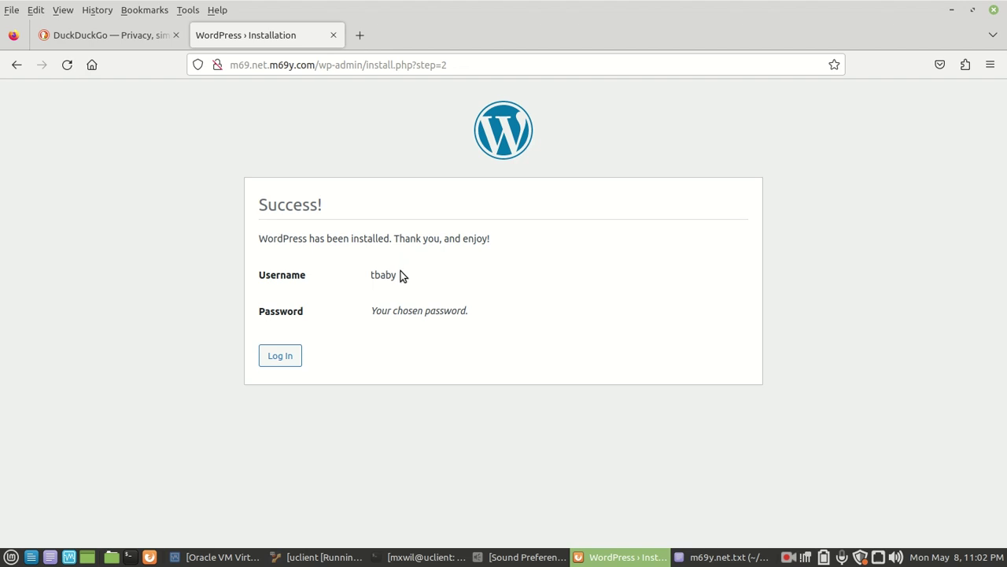
# Review the username and password note on the Success page, then go to Log In.
pyautogui.moveTo(281, 274); pyautogui.dragTo(394, 275)
pyautogui.moveTo(275, 310); pyautogui.dragTo(485, 312)
pyautogui.click(484, 311)
pyautogui.click(281, 362)
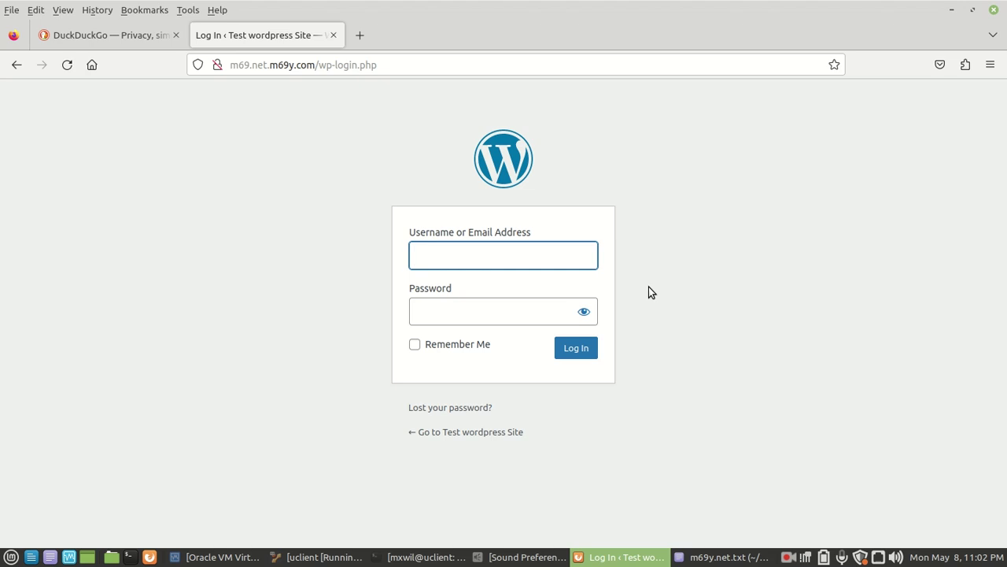
# Copy the password line from the m69y.net.txt notes in Xed.
pyautogui.click(719, 559)
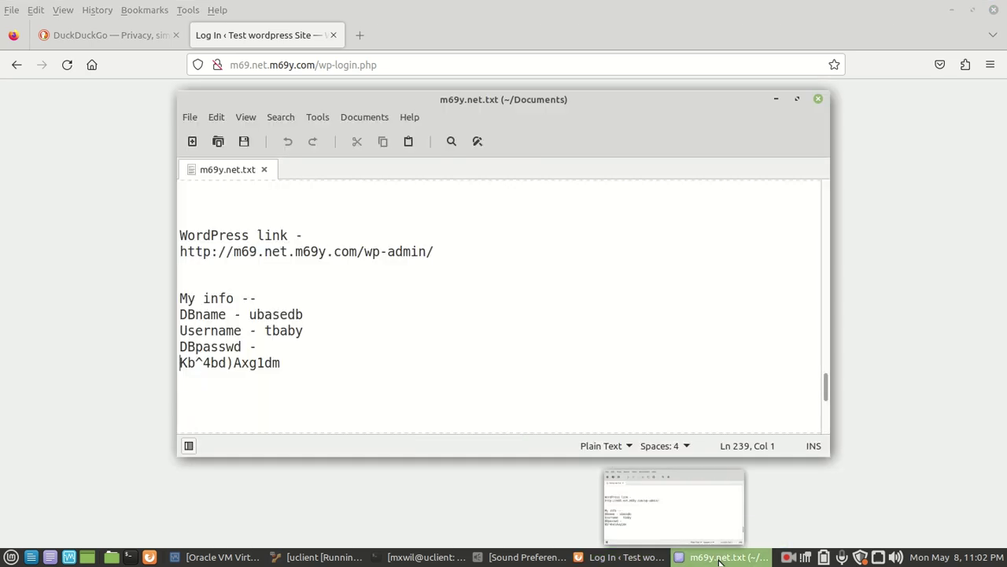
pyautogui.tripleClick(252, 362)
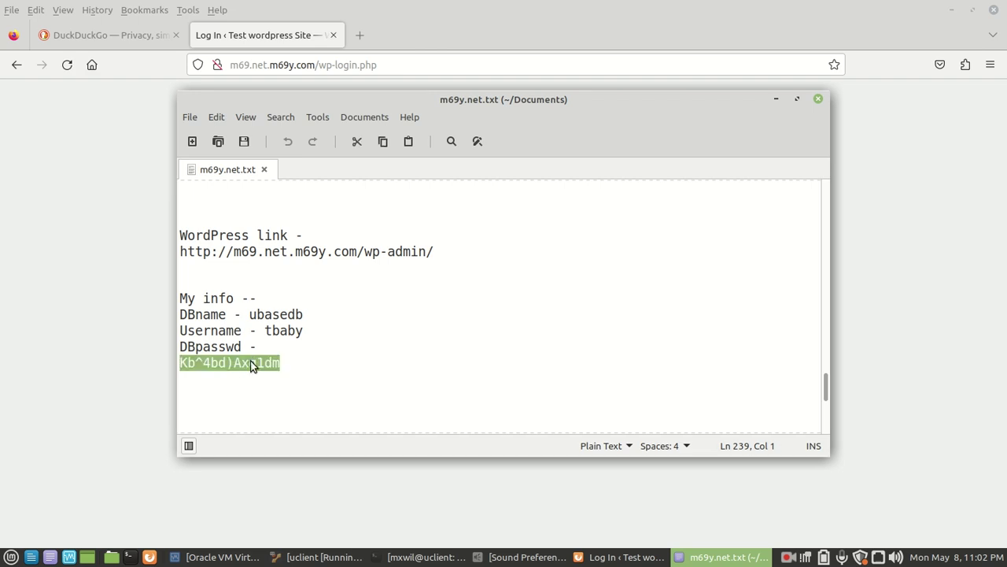
pyautogui.rightClick(252, 362)
pyautogui.click(292, 432)
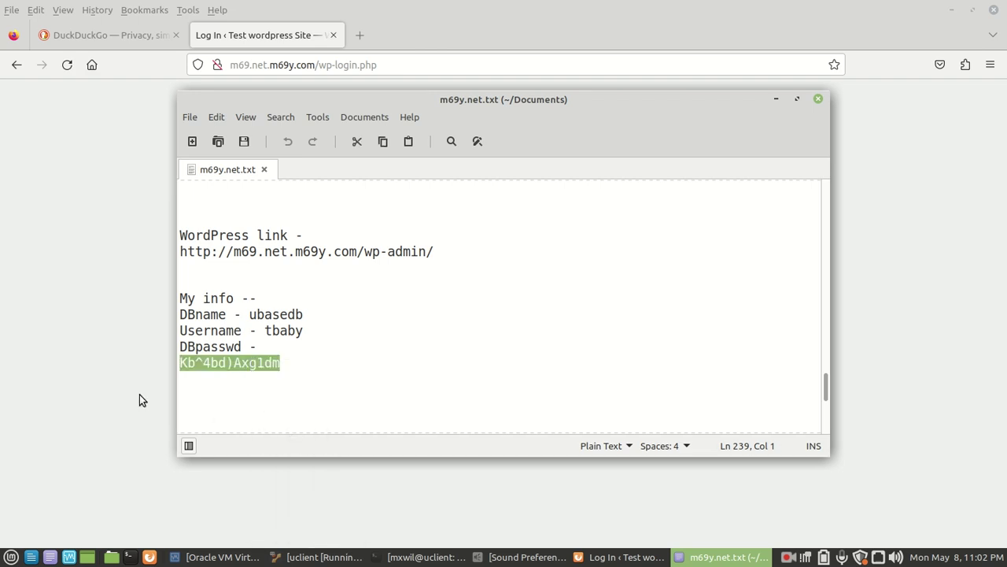
# Log in with the site's username and the pasted password to reach the Dashboard.
pyautogui.click(134, 354)
pyautogui.click(551, 258)
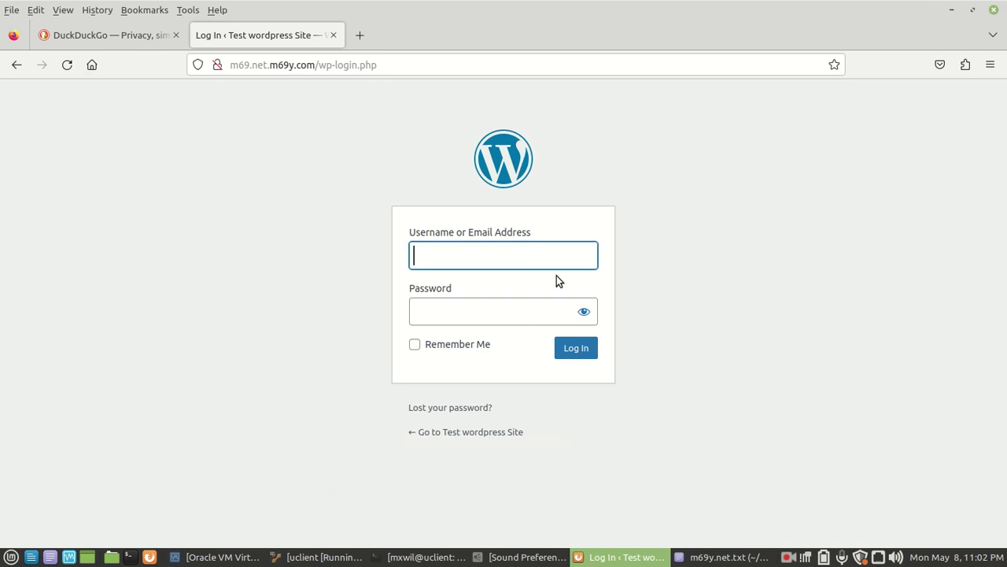
pyautogui.write('tbaby')
pyautogui.press('Tab')
pyautogui.hotkey('ctrl', 'v')
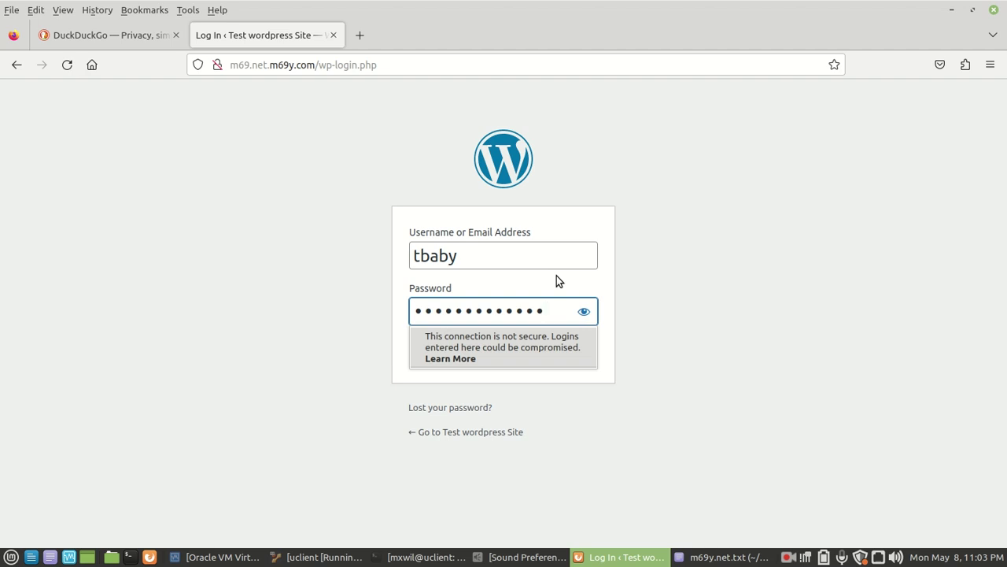
pyautogui.press('Return')
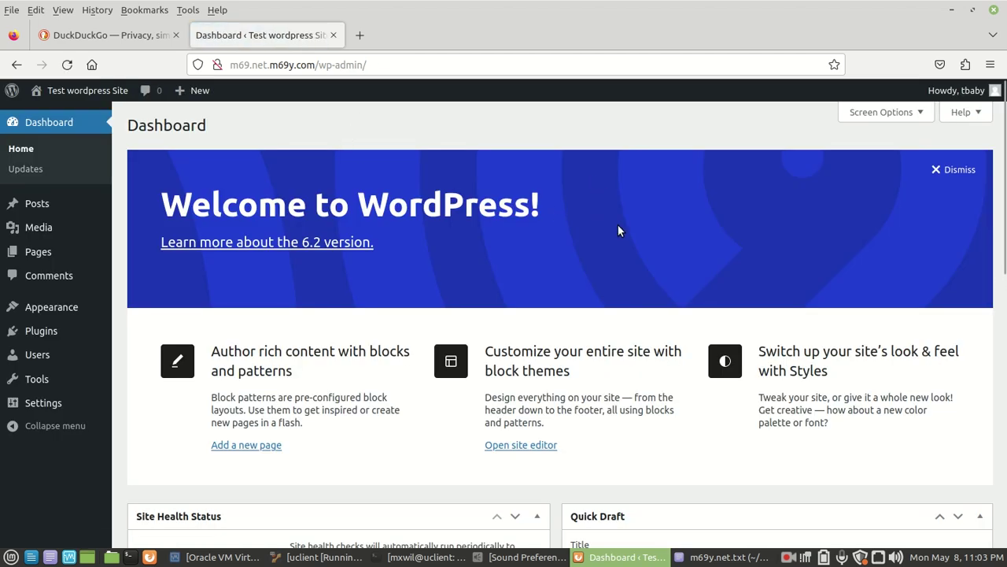
# Open the 'Test wordpress Site' front page in a new background tab using the admin bar's Visit Site link.
pyautogui.scroll(-8, 618, 224)
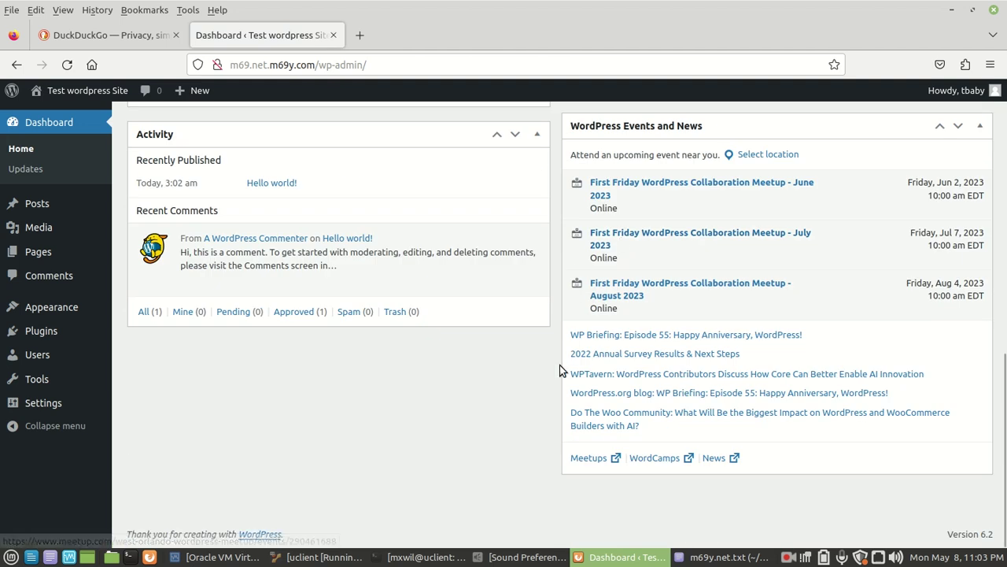
pyautogui.scroll(8, 403, 362)
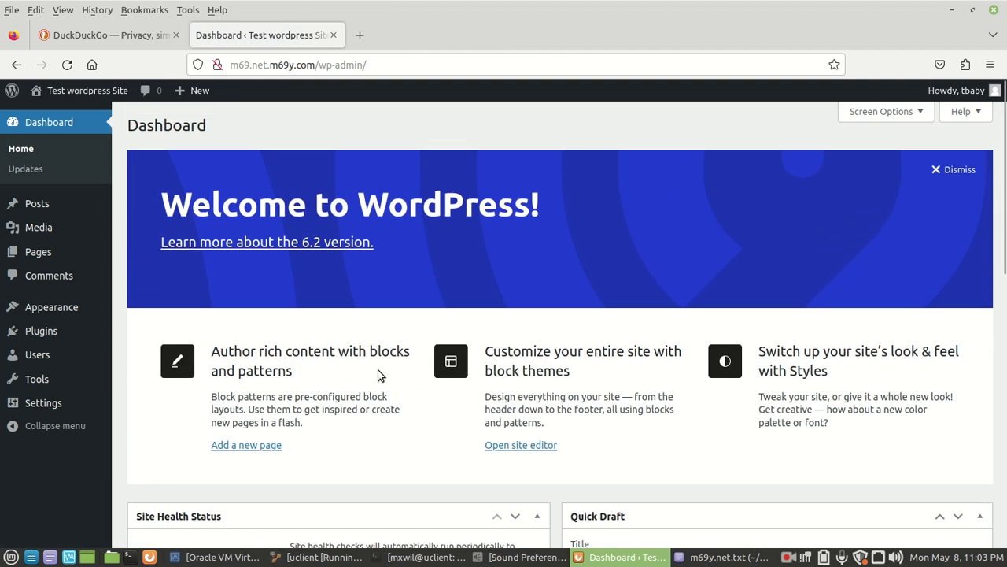
pyautogui.moveTo(67, 95)
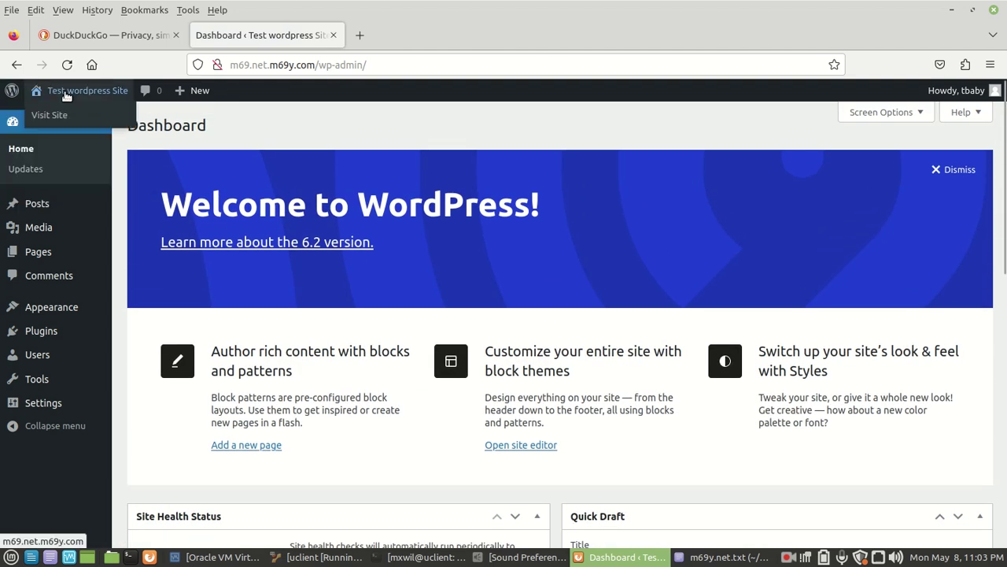
pyautogui.rightClick(59, 118)
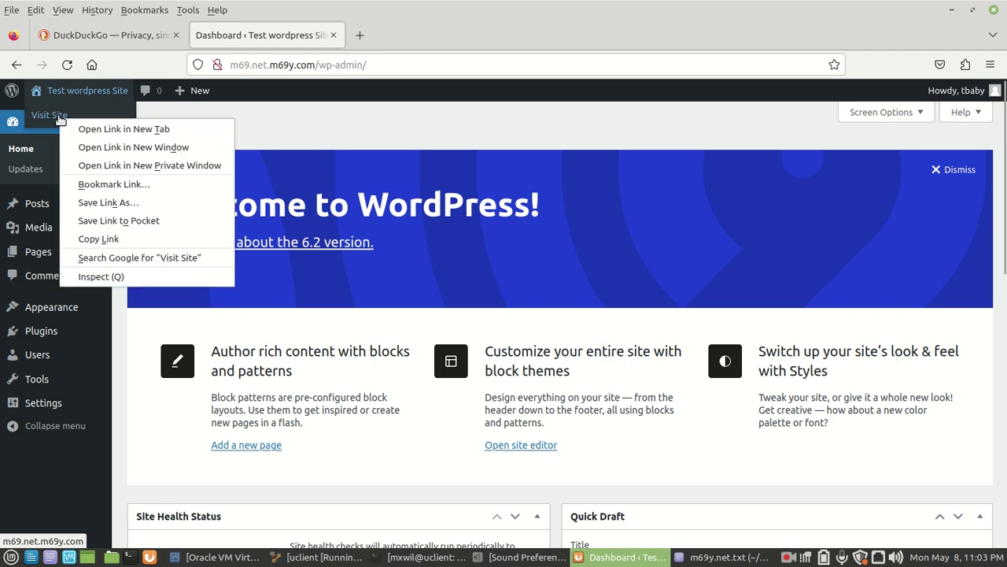
pyautogui.click(307, 123)
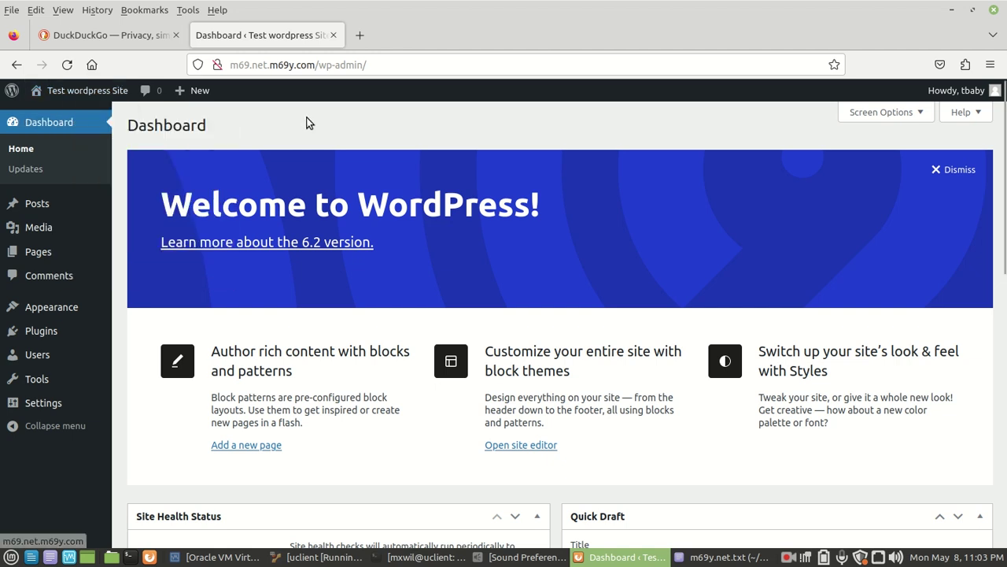
pyautogui.moveTo(72, 94)
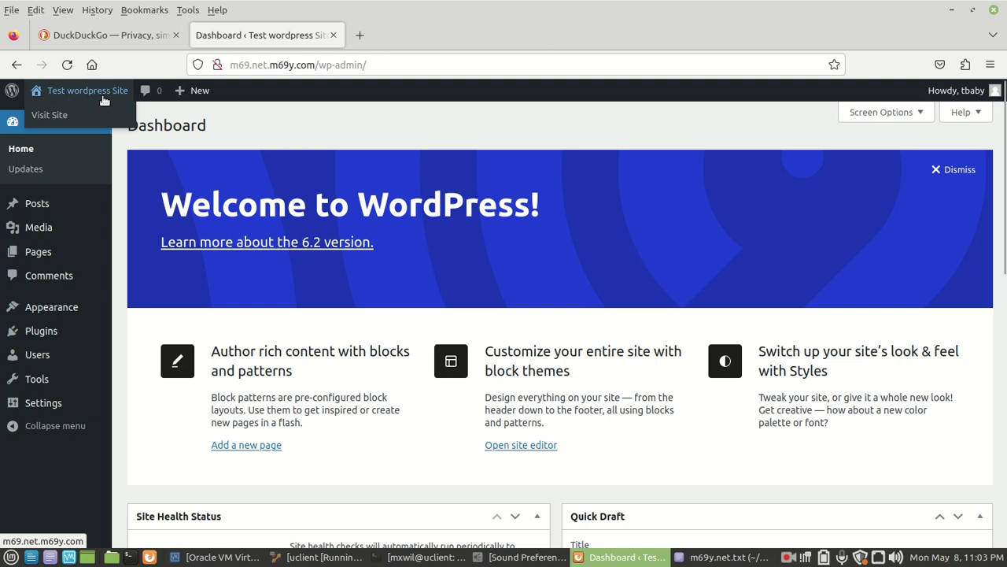
pyautogui.rightClick(60, 119)
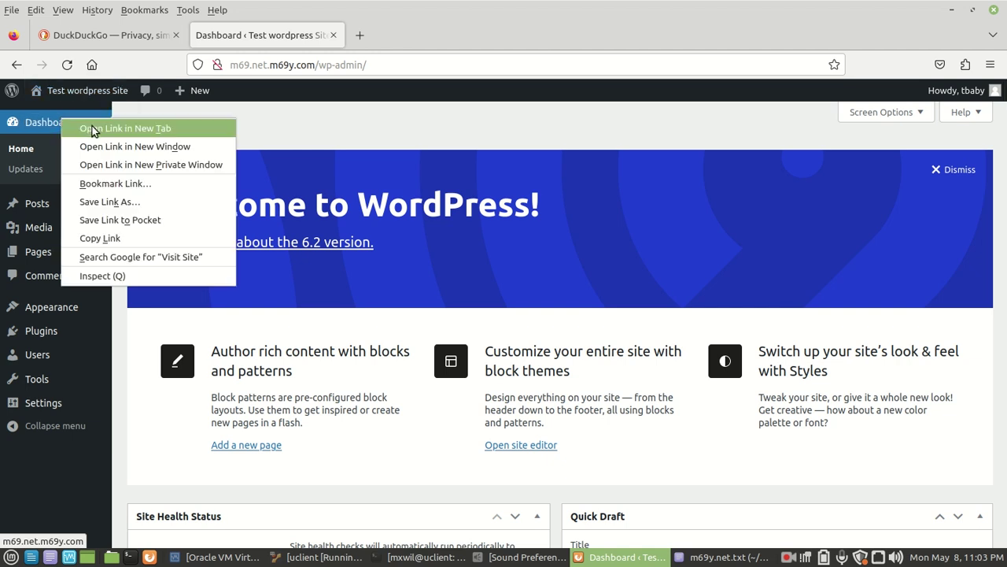
pyautogui.click(92, 130)
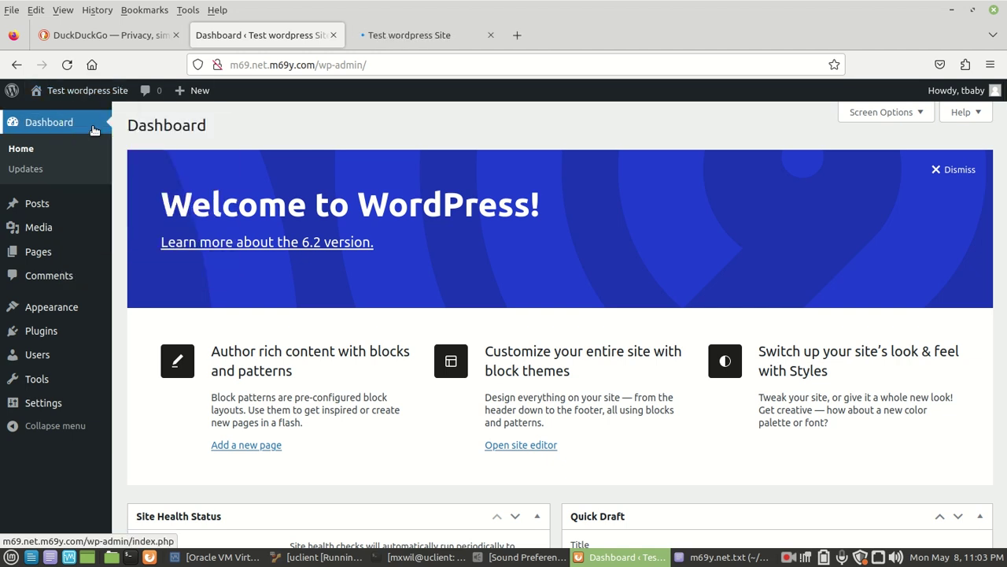
# Browse the 'Mindblown: a blog about philosophy.' front page with its Hello world! post, then close that tab.
pyautogui.click(404, 36)
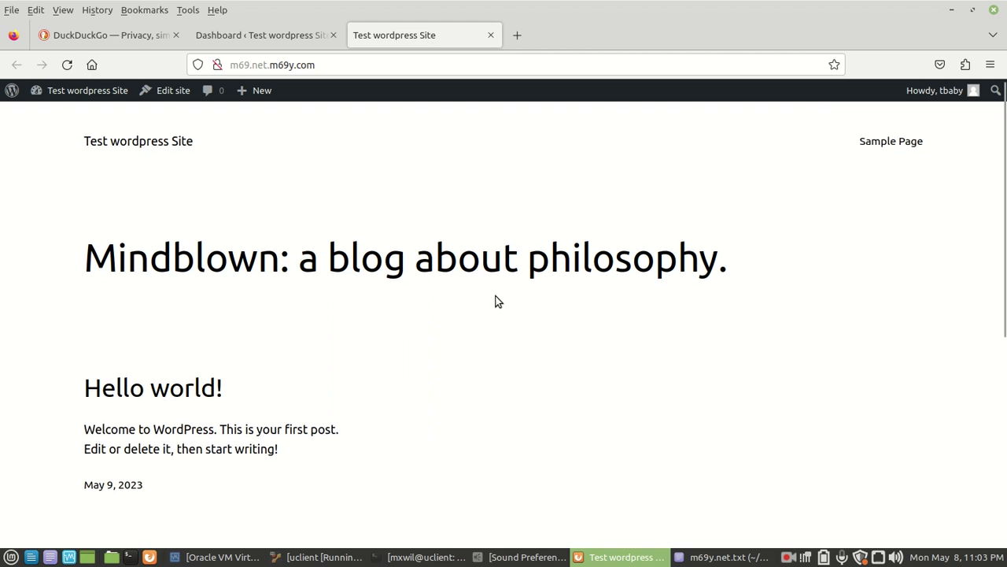
pyautogui.scroll(-5, 494, 296)
pyautogui.scroll(5, 488, 301)
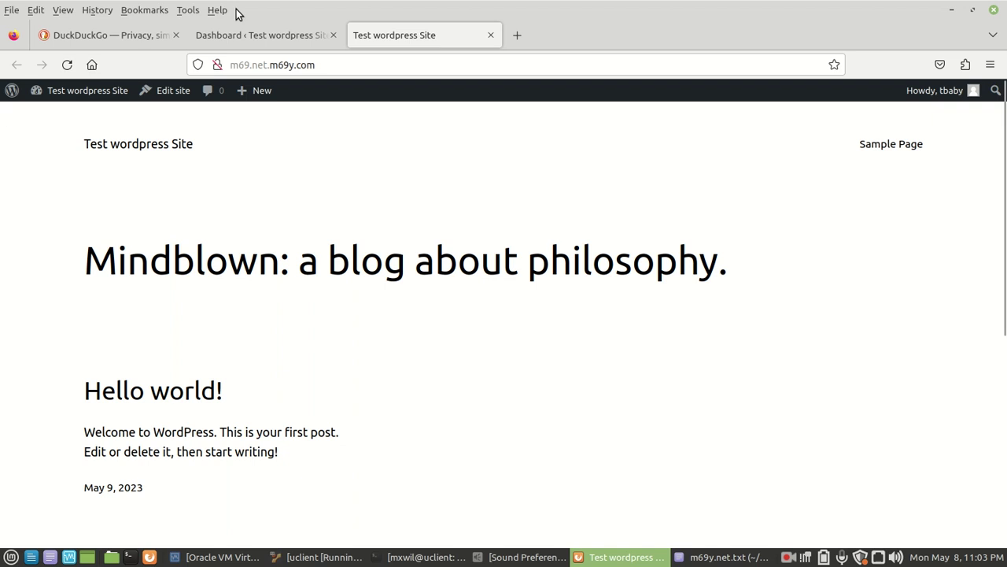
pyautogui.doubleClick(284, 65)
pyautogui.click(264, 140)
pyautogui.scroll(-2, 264, 141)
pyautogui.scroll(-6, 264, 143)
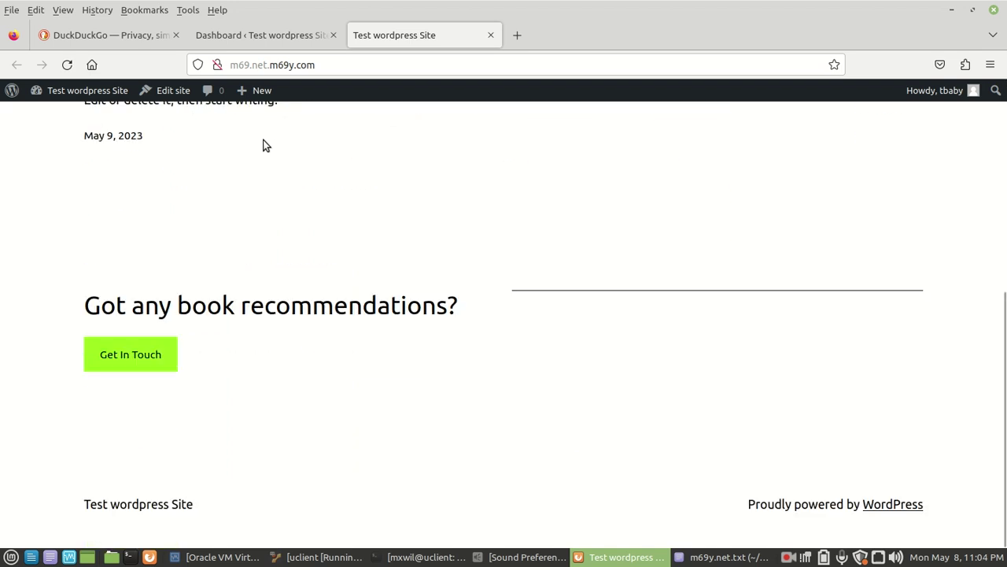
pyautogui.scroll(8, 265, 145)
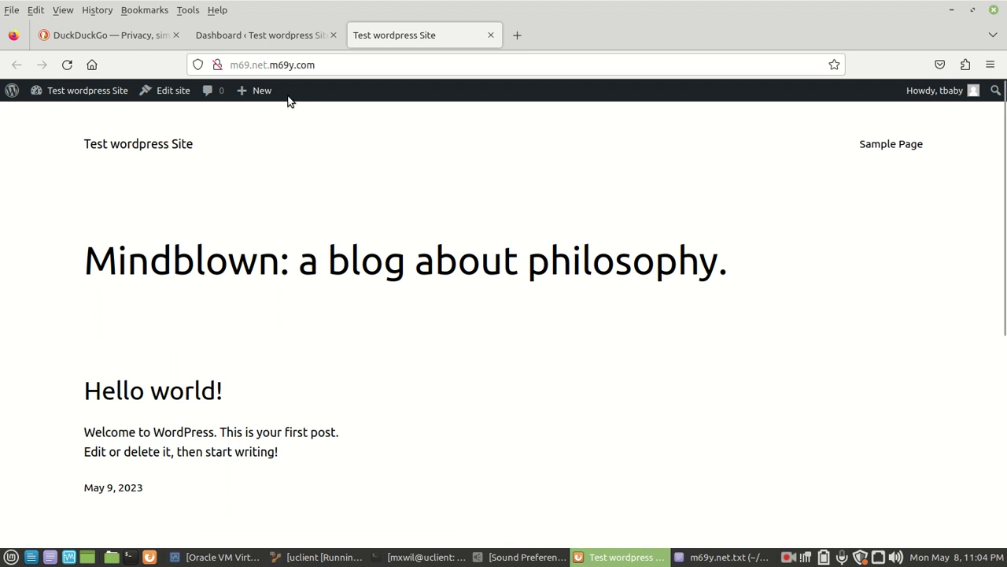
pyautogui.click(490, 35)
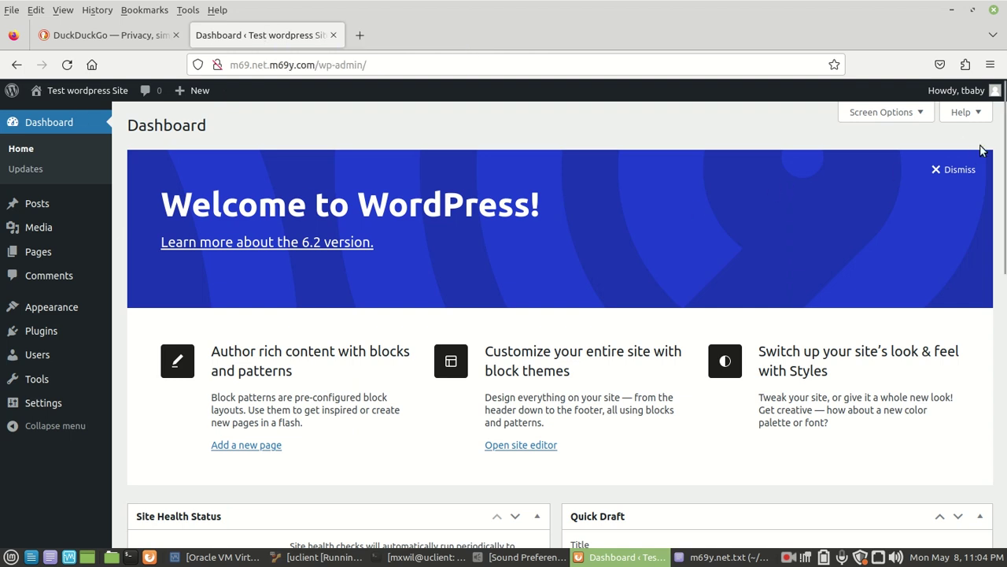
# Dismiss the Welcome panel on the Dashboard.
pyautogui.click(959, 170)
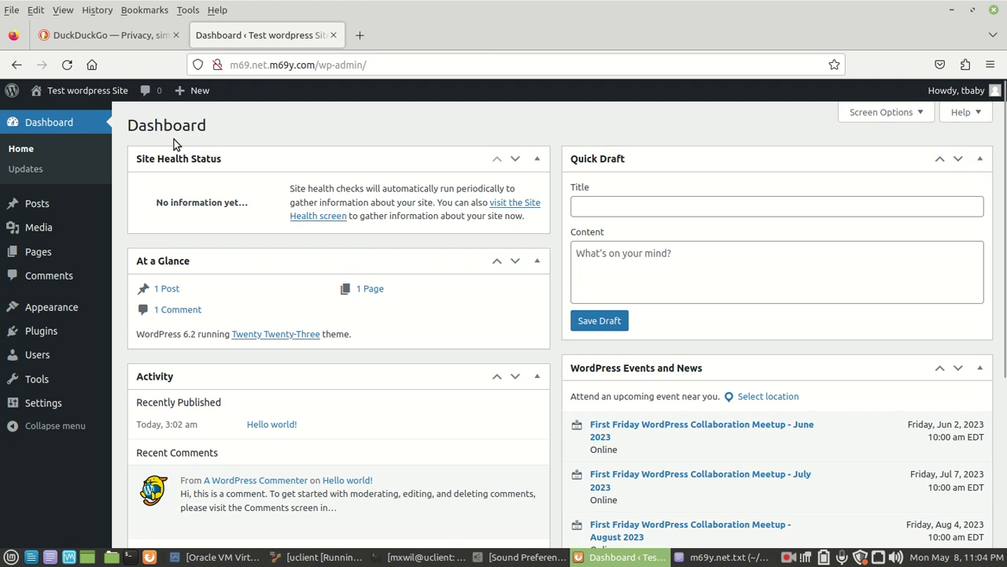
pyautogui.doubleClick(154, 128)
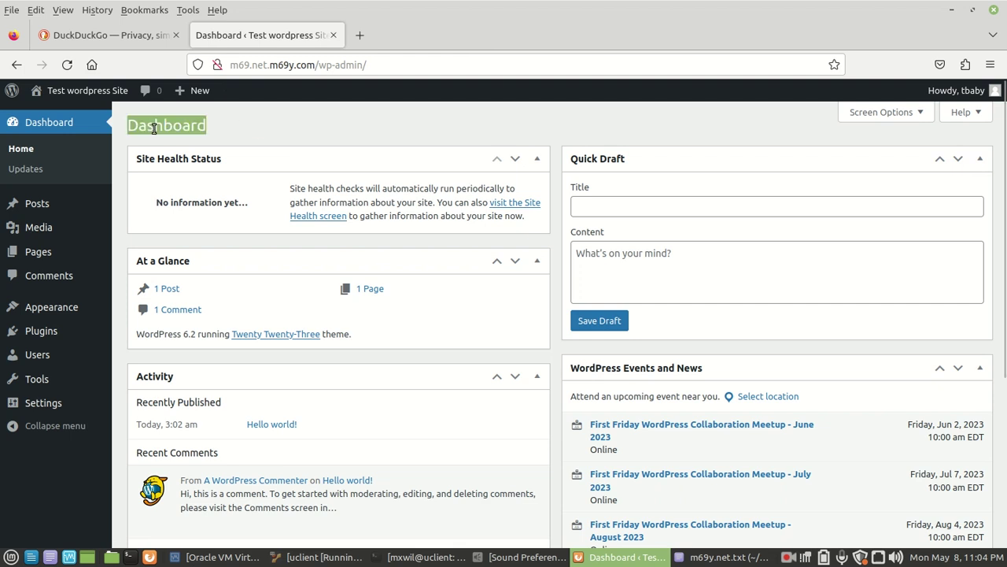
pyautogui.click(240, 134)
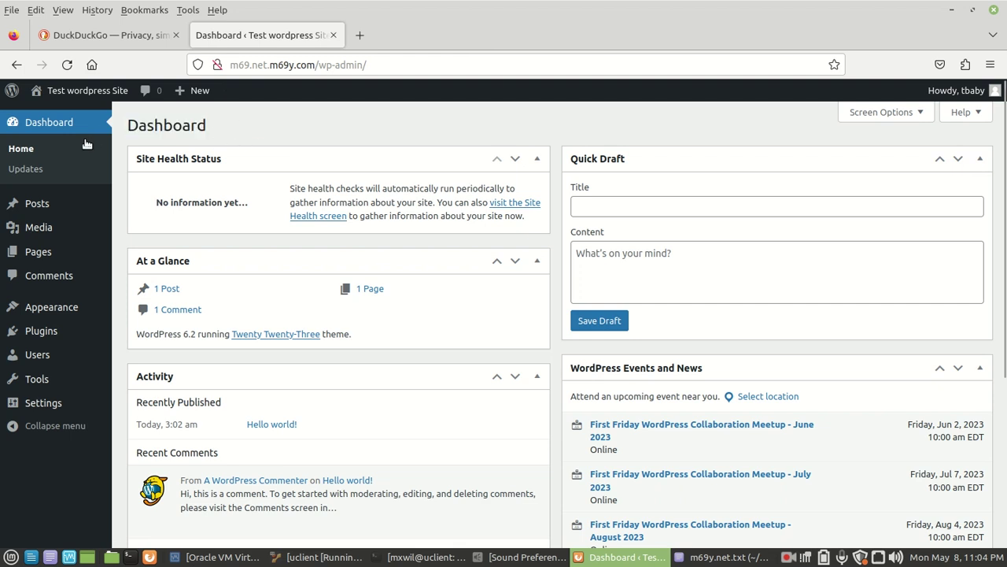
# Open Posts > All Posts, showing the single published Hello world! post.
pyautogui.click(24, 159)
pyautogui.moveTo(16, 209)
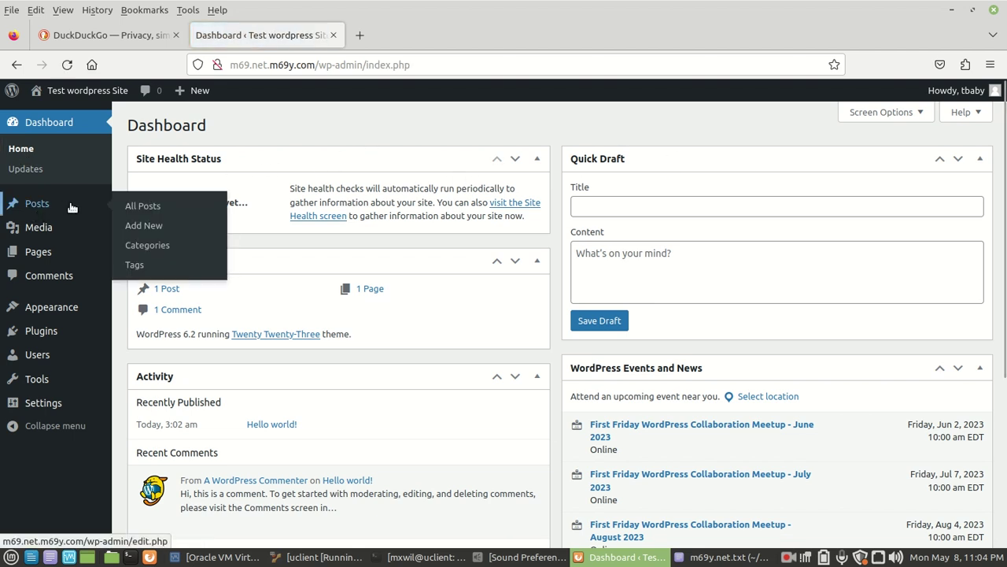
pyautogui.click(140, 210)
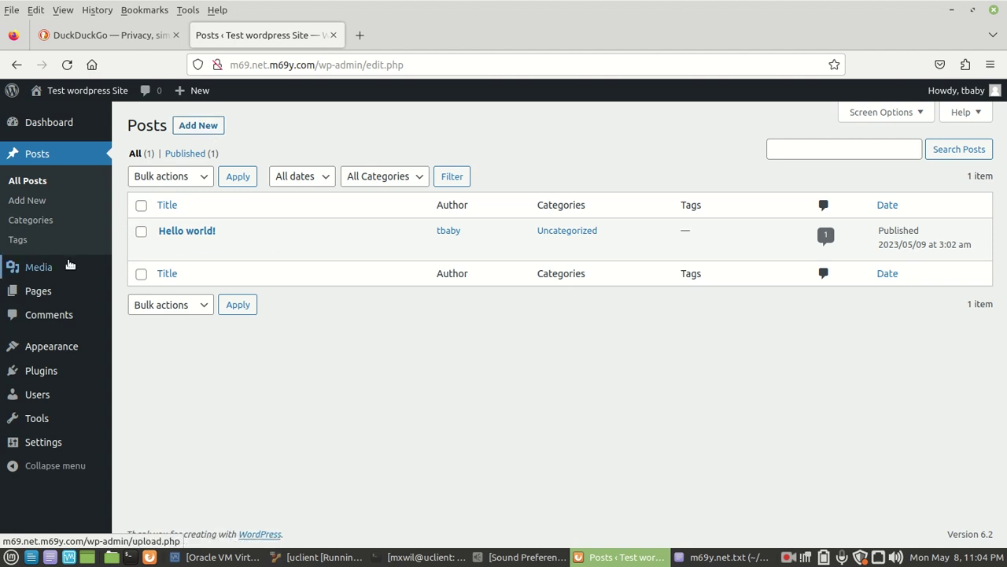
pyautogui.moveTo(35, 270)
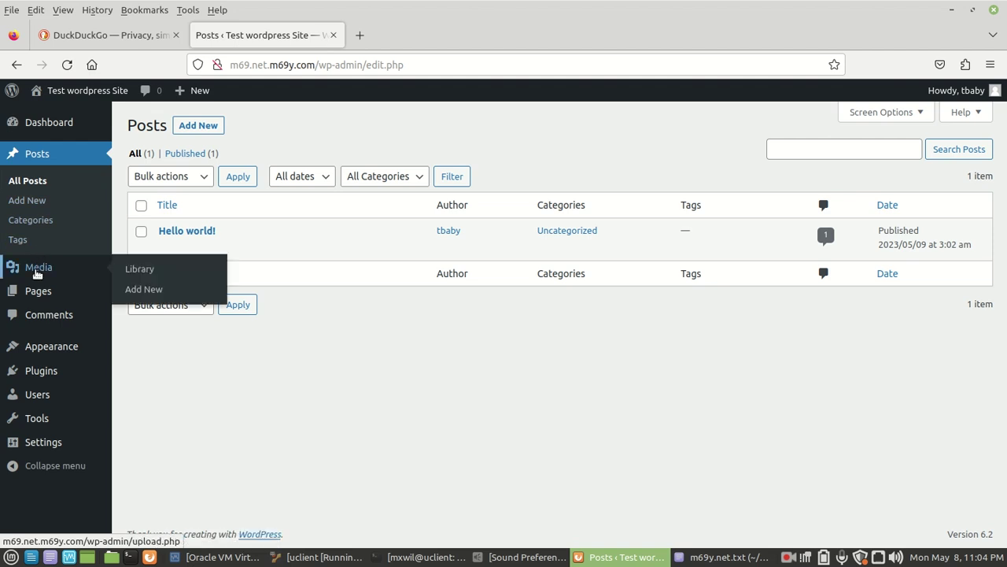
# Open Media > Library, which shows no media items yet.
pyautogui.click(153, 272)
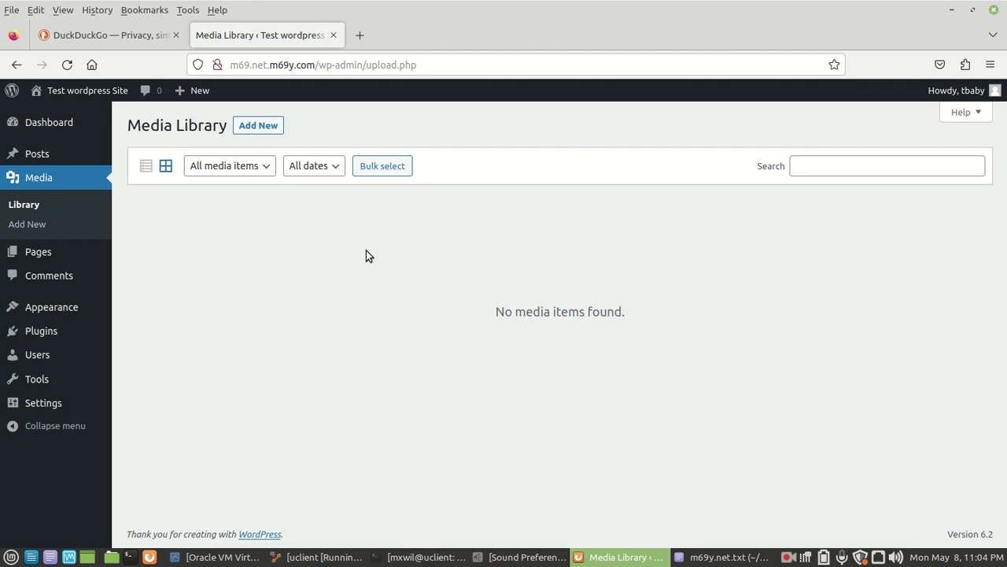
pyautogui.moveTo(53, 253)
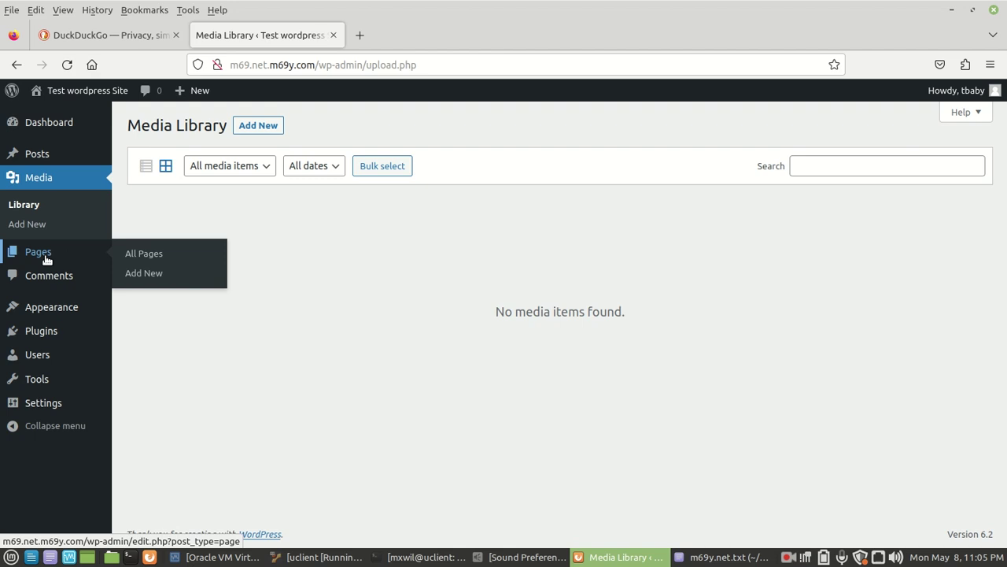
# Open Pages > All Pages, listing the draft Privacy Policy and the published Sample Page.
pyautogui.click(156, 253)
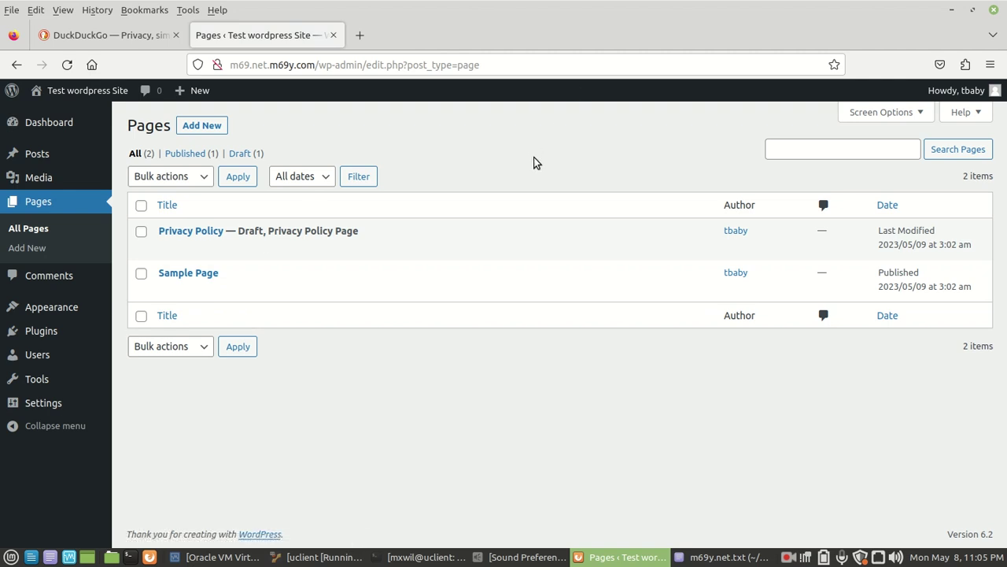
pyautogui.moveTo(276, 289)
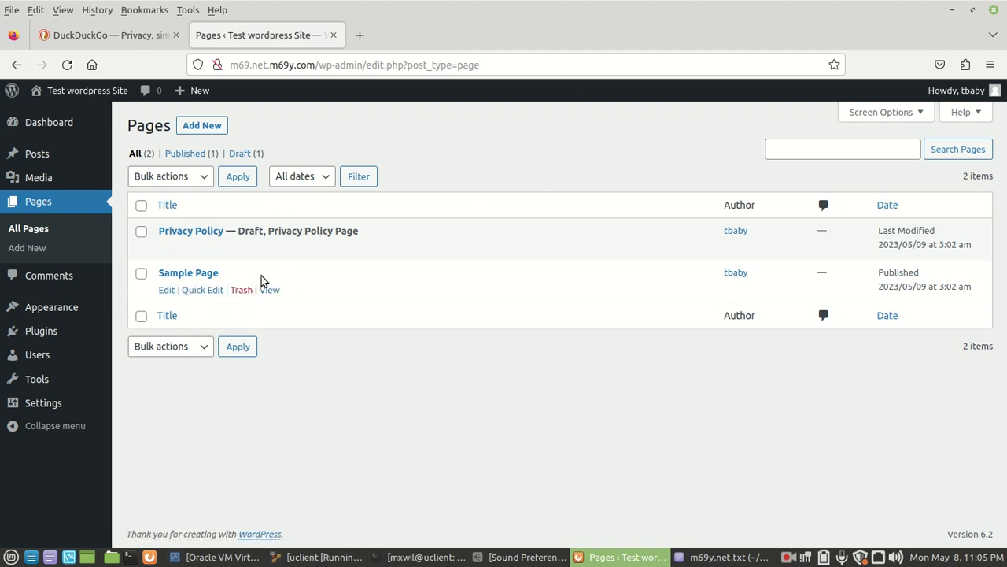
pyautogui.moveTo(288, 248)
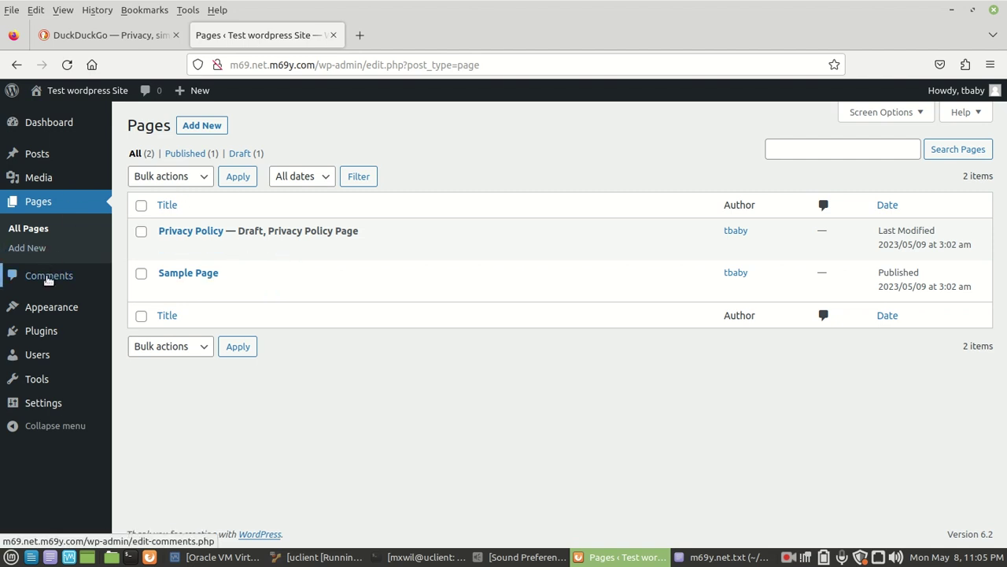
pyautogui.moveTo(50, 315)
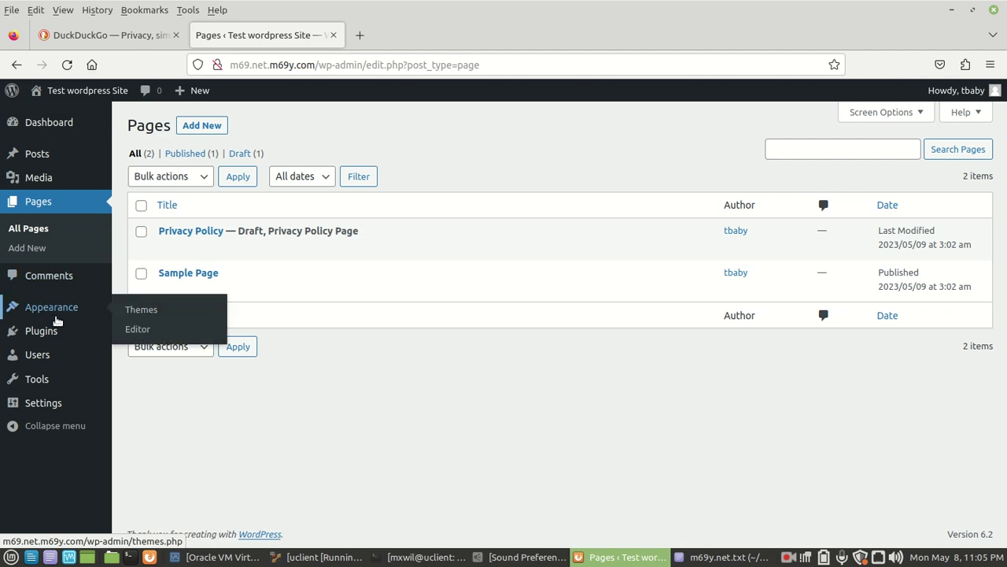
# Open Appearance > Themes, showing 3 installed themes with Twenty Twenty-Three active.
pyautogui.click(142, 310)
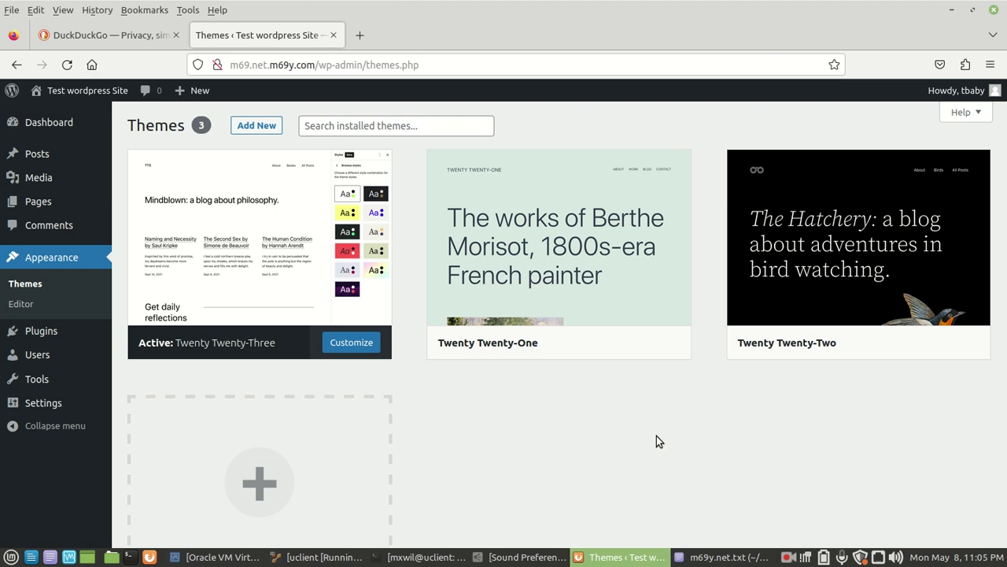
pyautogui.moveTo(380, 274)
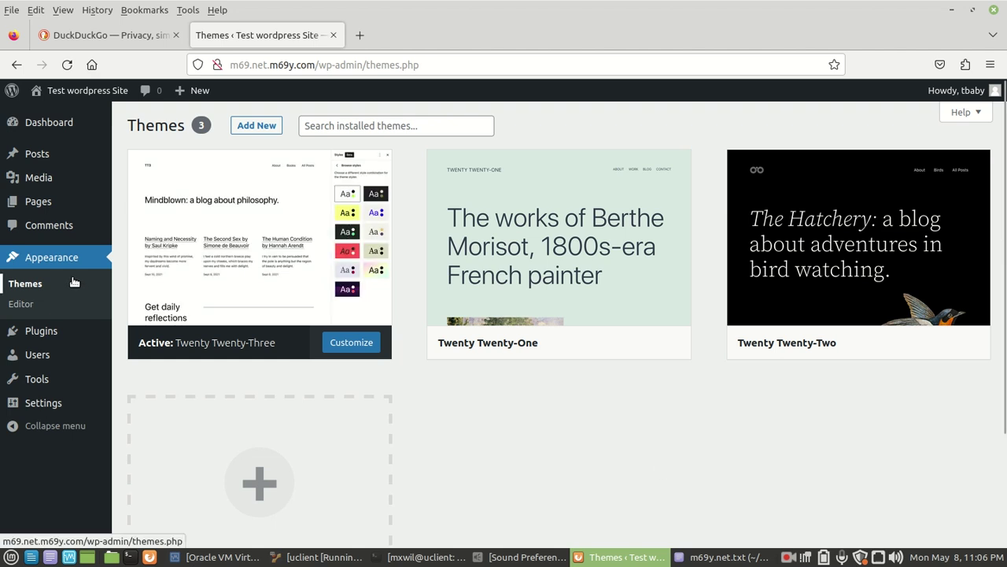
pyautogui.moveTo(35, 337)
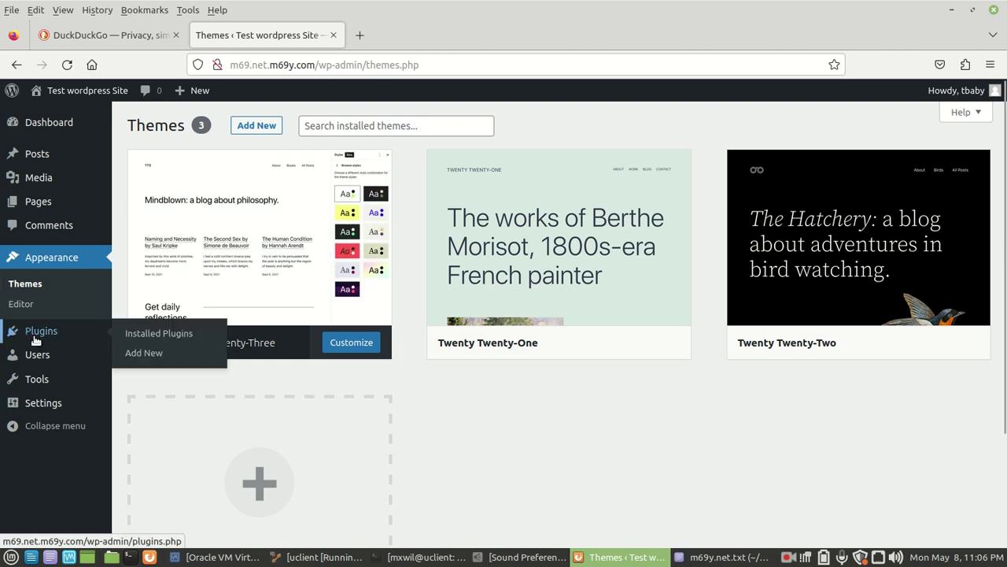
pyautogui.click(136, 333)
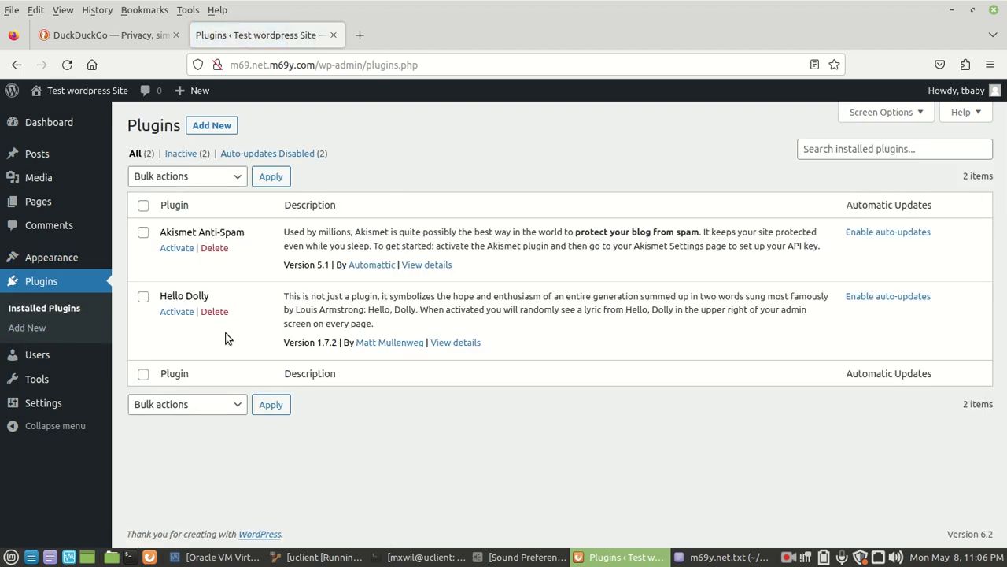
pyautogui.moveTo(198, 231); pyautogui.dragTo(246, 233)
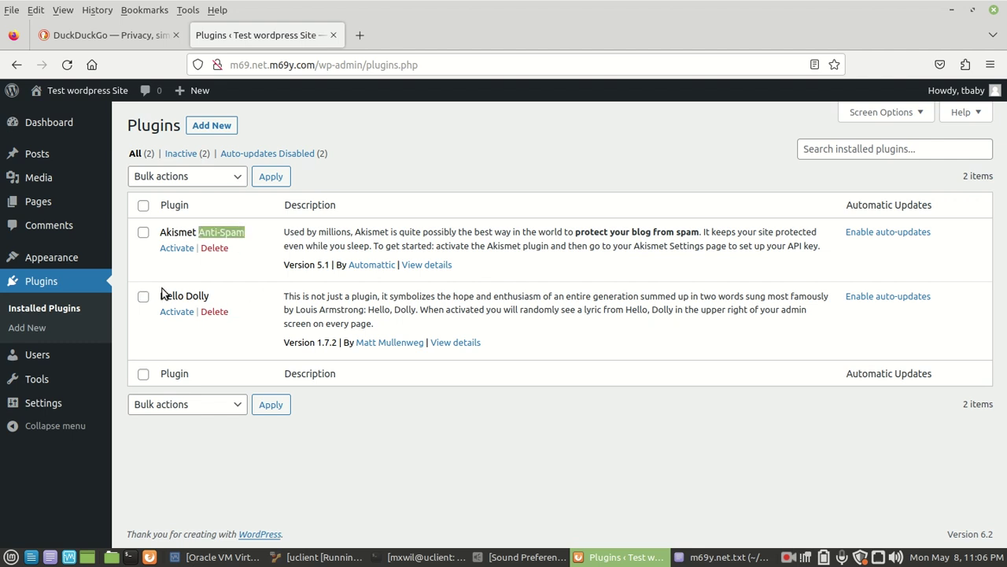
pyautogui.moveTo(166, 295); pyautogui.dragTo(209, 296)
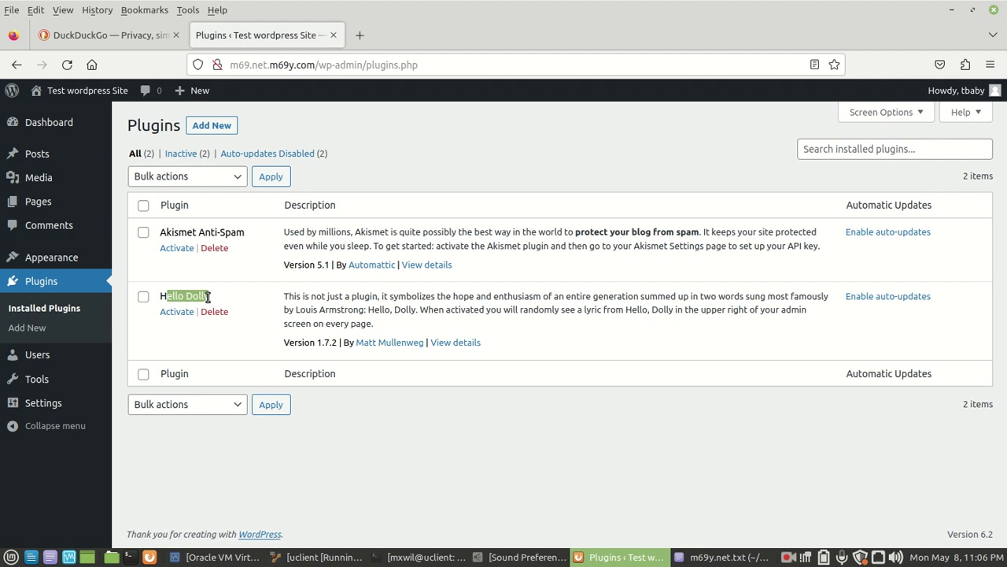
pyautogui.click(387, 438)
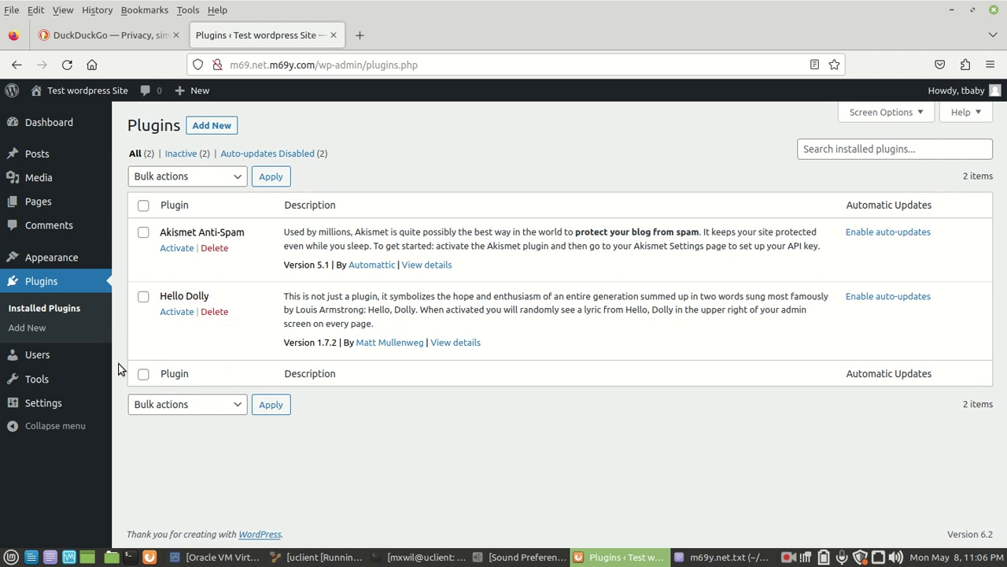
pyautogui.moveTo(14, 359)
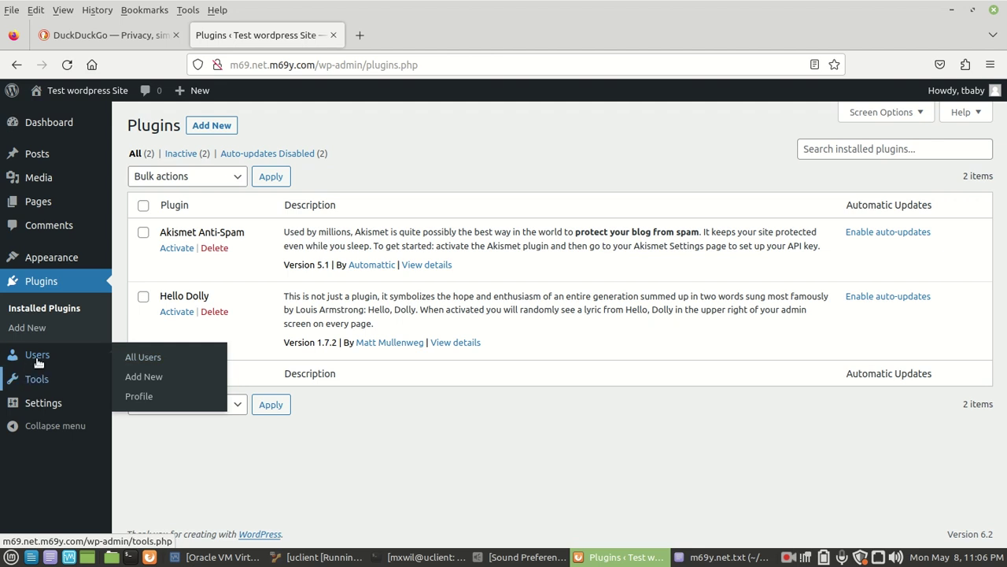
# Open Users > All Users, showing the single Administrator account with 1 post.
pyautogui.click(148, 359)
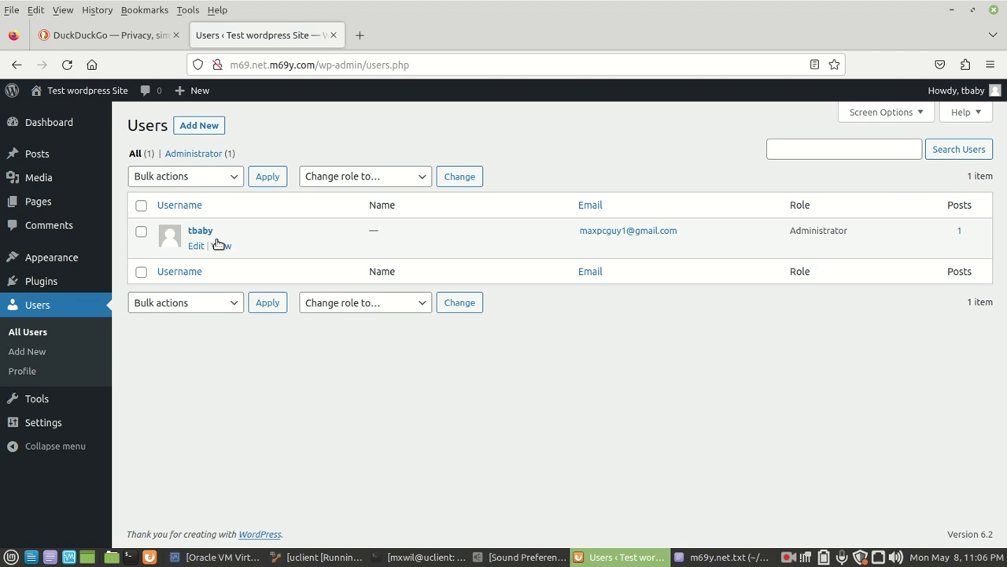
pyautogui.moveTo(228, 252)
pyautogui.moveTo(39, 402)
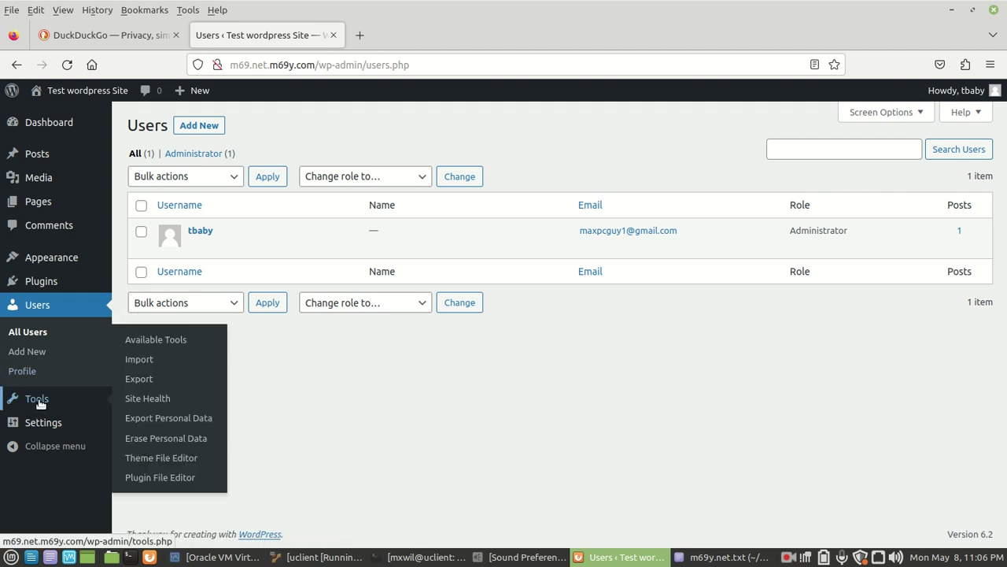
# Open Tools > Available Tools, which offers the Categories and Tags Converter.
pyautogui.click(153, 339)
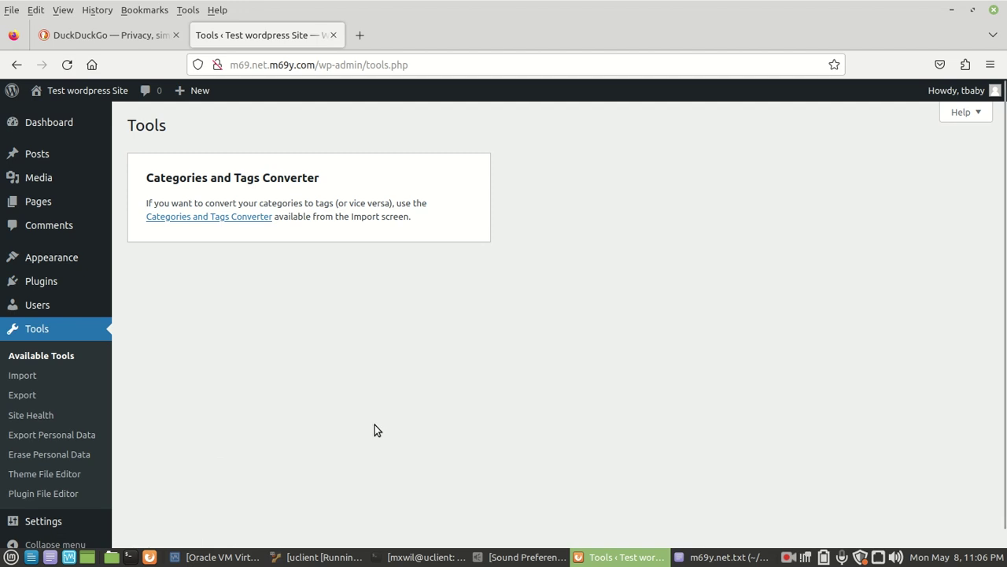
pyautogui.moveTo(48, 523)
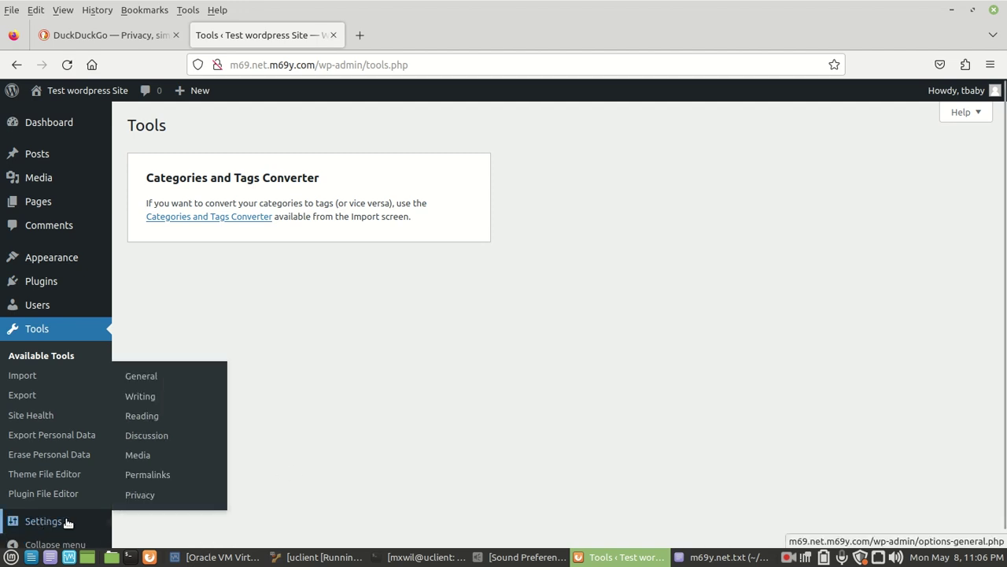
# Review Settings > General: Site Title 'Test wordpress Site', UTC+0 timezone, default date and time formats.
pyautogui.click(166, 379)
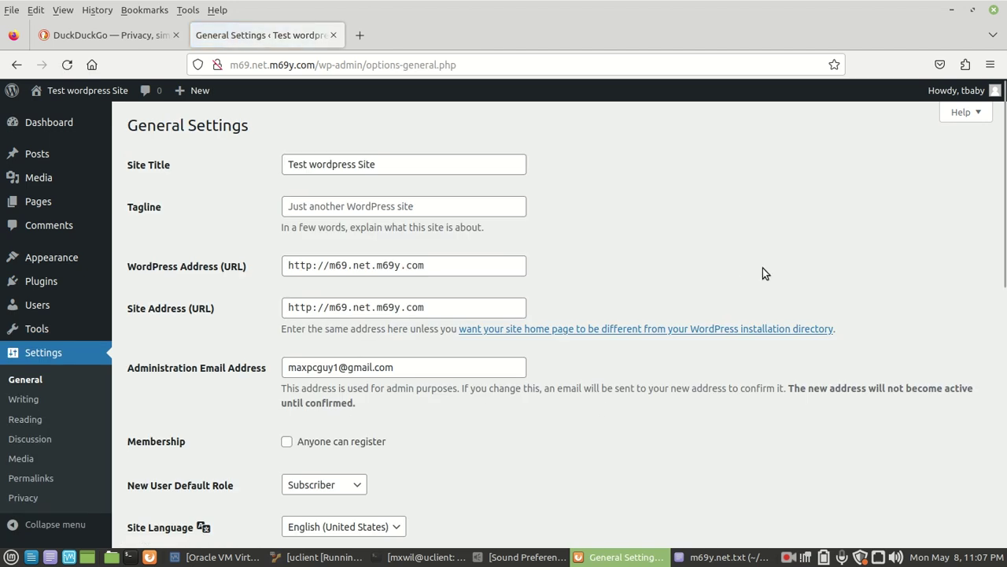
pyautogui.scroll(-5, 763, 273)
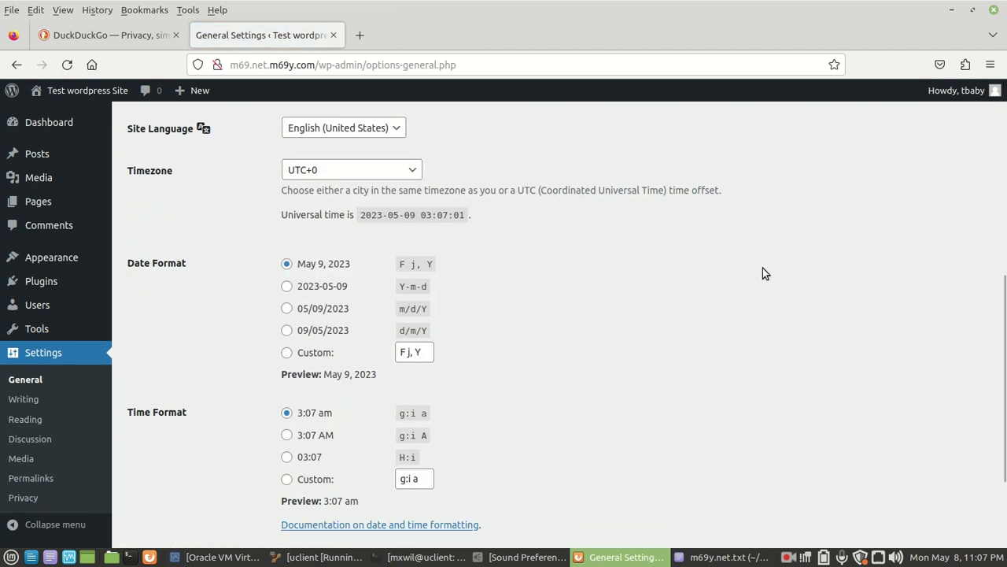
pyautogui.scroll(-2, 763, 273)
pyautogui.scroll(7, 761, 273)
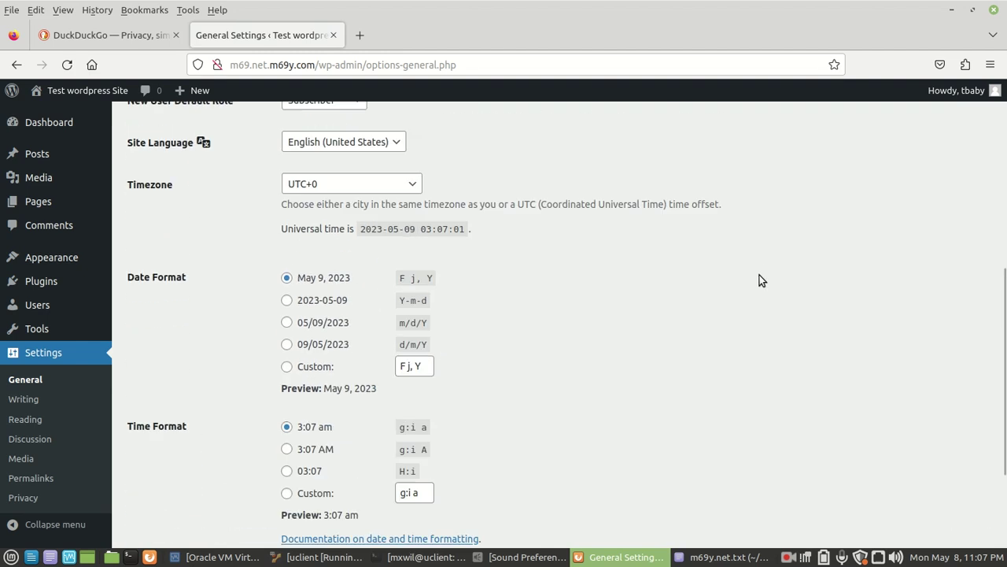
pyautogui.moveTo(52, 123)
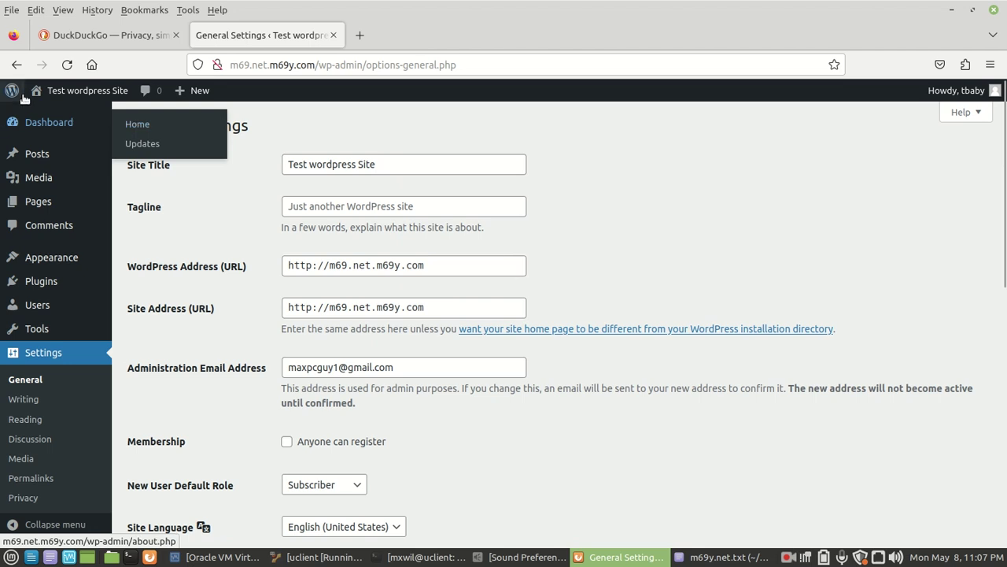
# Back on the Dashboard, shift Quick Draft and WordPress Events and News up into the left column.
pyautogui.click(63, 125)
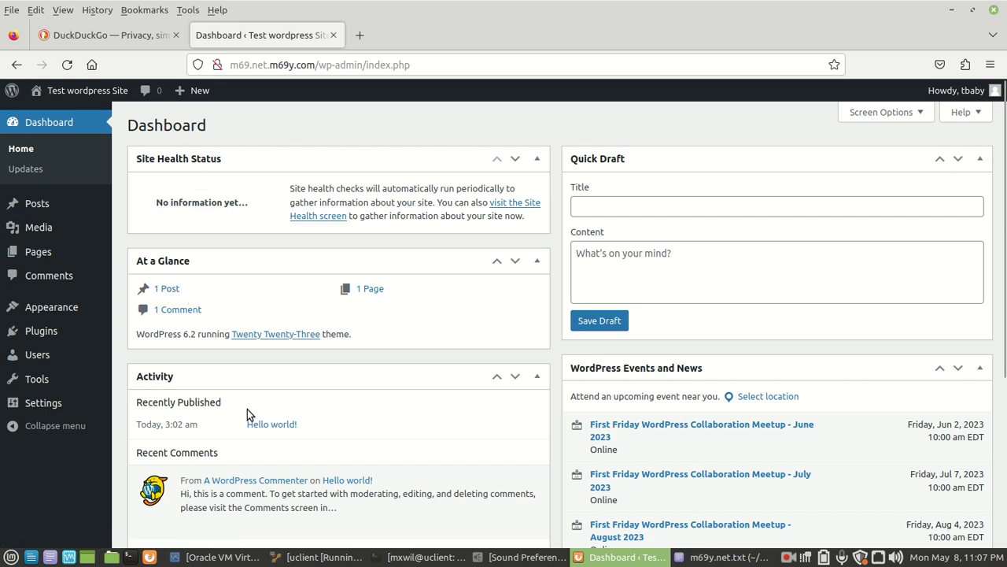
pyautogui.scroll(-5, 251, 406)
pyautogui.scroll(5, 337, 381)
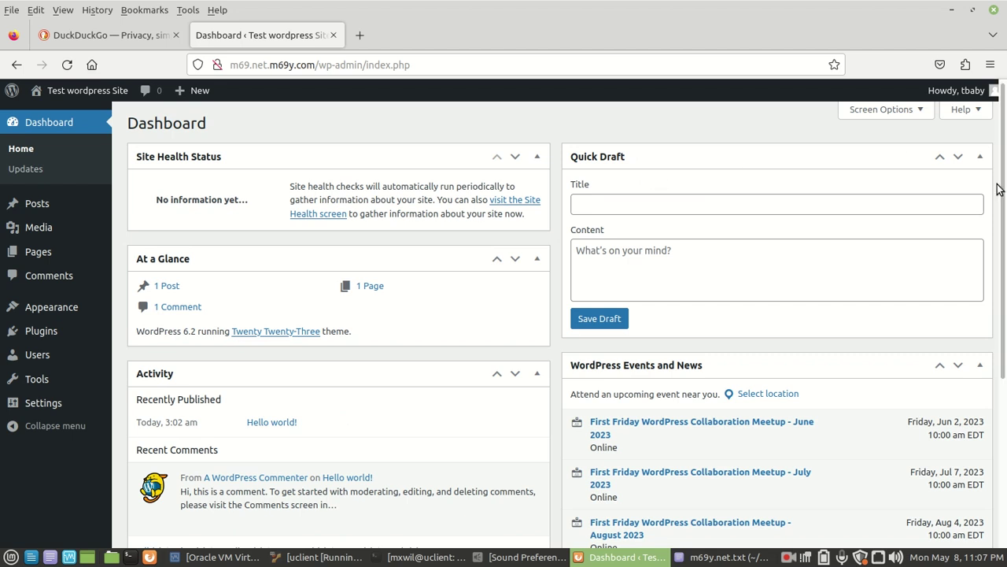
pyautogui.click(942, 159)
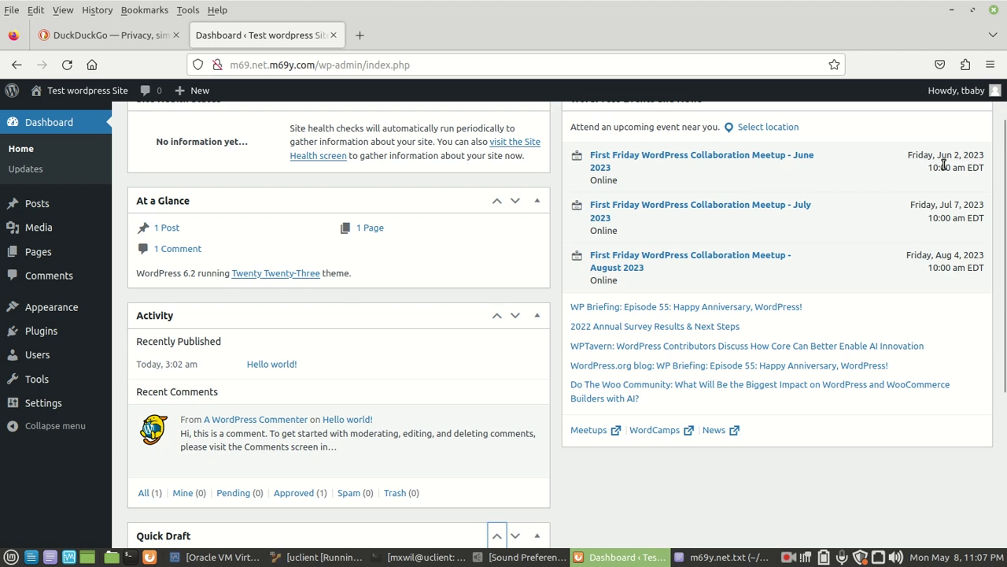
pyautogui.scroll(2, 744, 302)
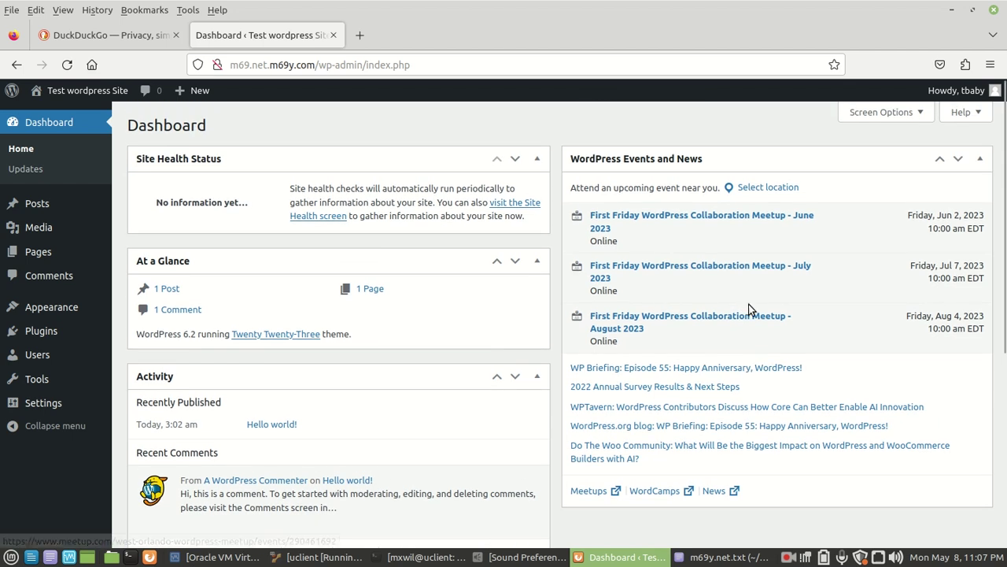
pyautogui.click(939, 162)
pyautogui.scroll(5, 648, 329)
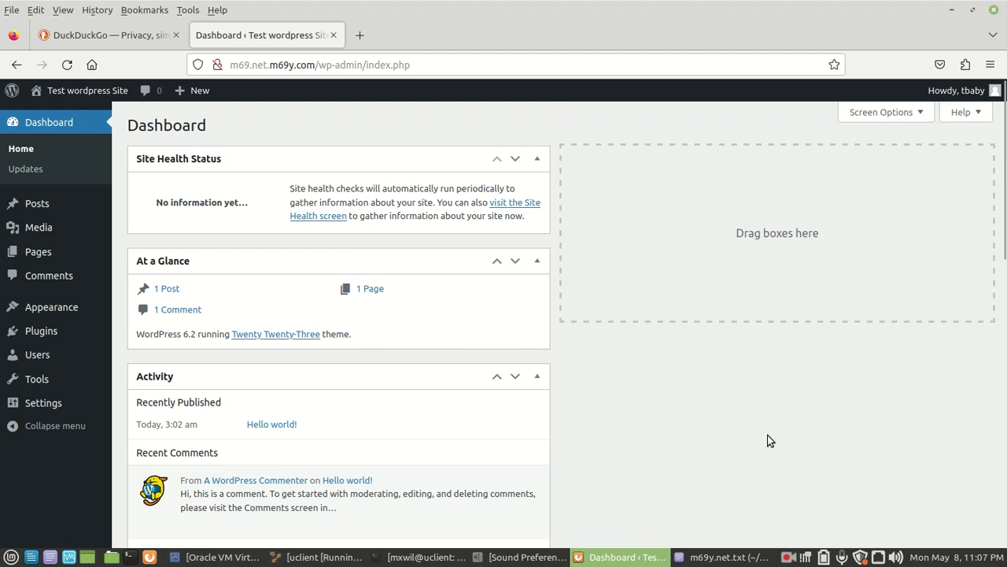
# Tick the Welcome box in the Dashboard's Screen Options, then collapse the options panel.
pyautogui.click(920, 113)
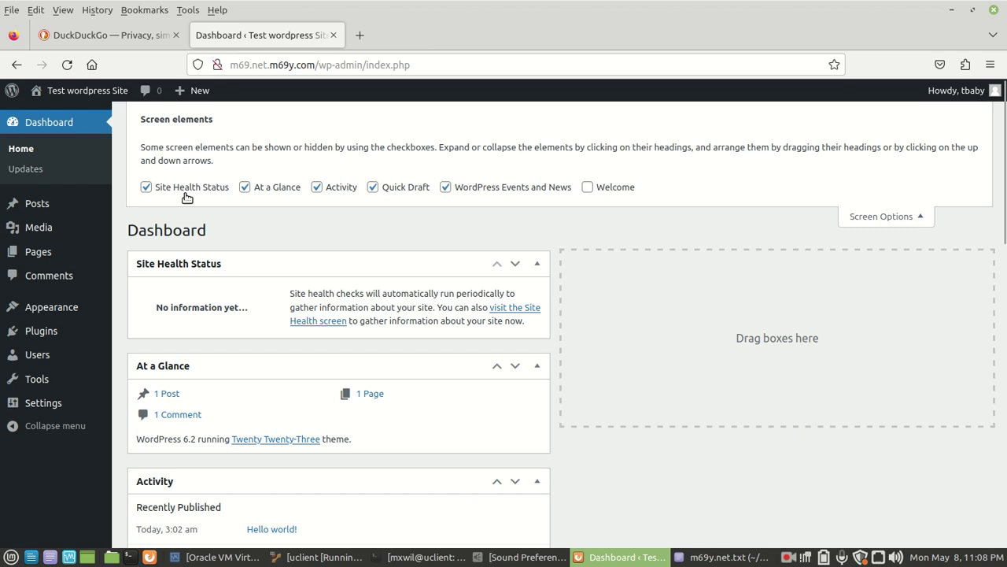
pyautogui.click(589, 190)
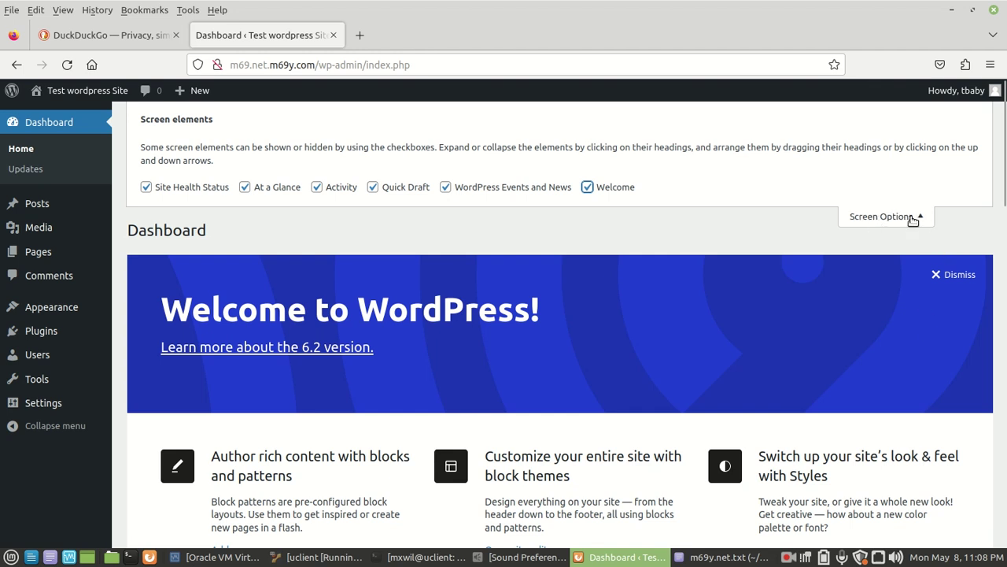
pyautogui.click(913, 218)
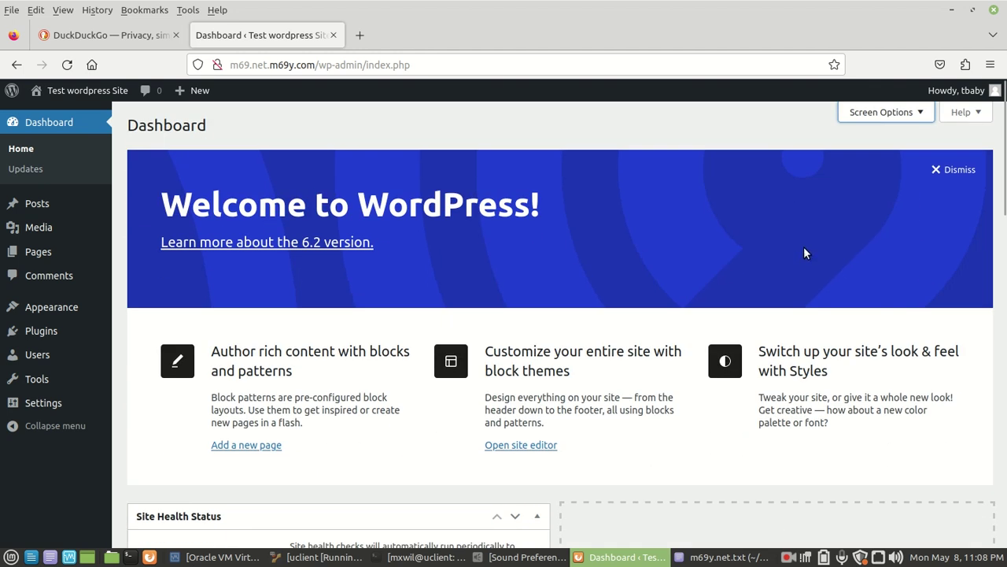
# Reload the Dashboard via Home and scroll through the Welcome and Site Health Status boxes.
pyautogui.click(32, 151)
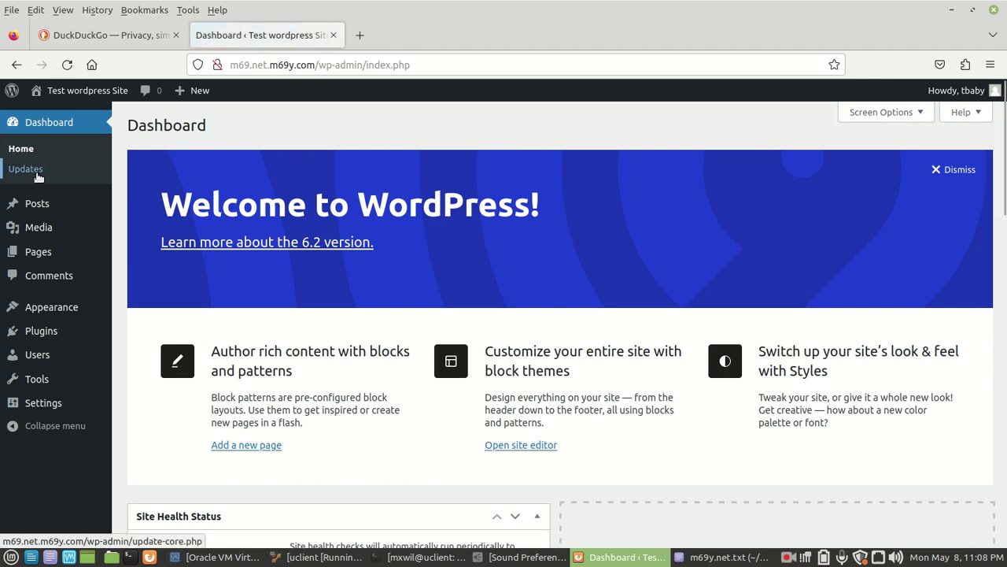
pyautogui.click(79, 121)
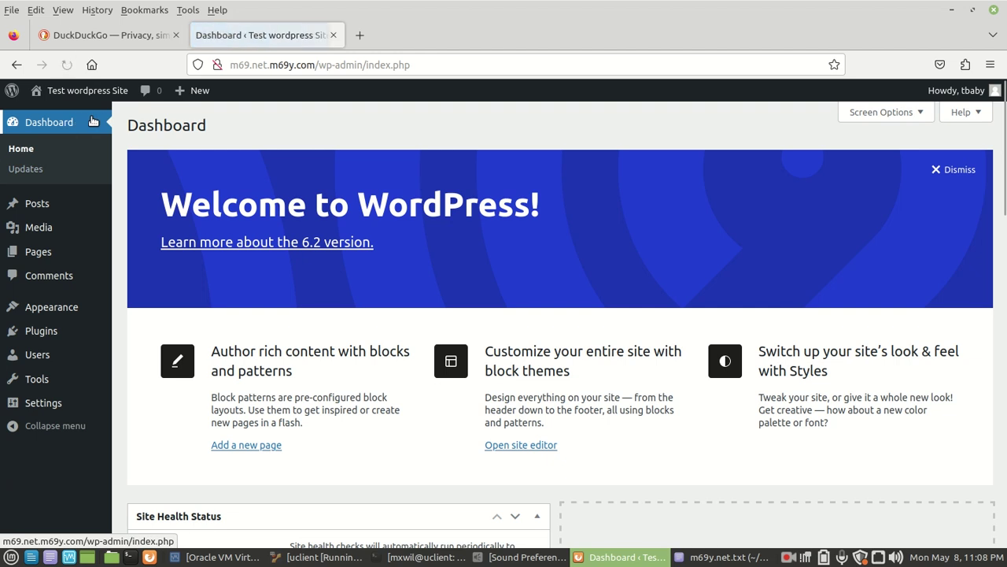
pyautogui.scroll(-5, 352, 162)
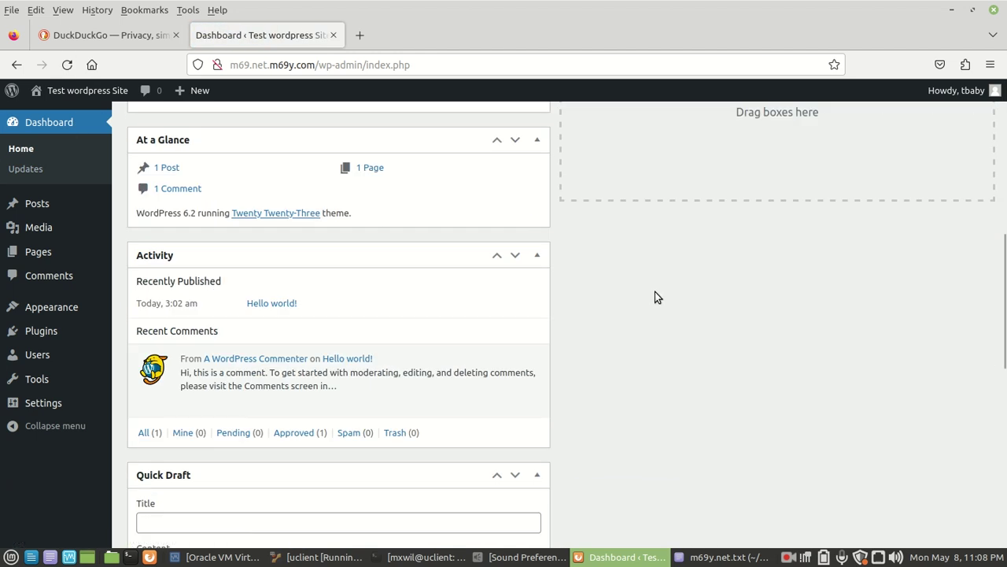
pyautogui.scroll(-5, 767, 341)
pyautogui.scroll(-3, 768, 340)
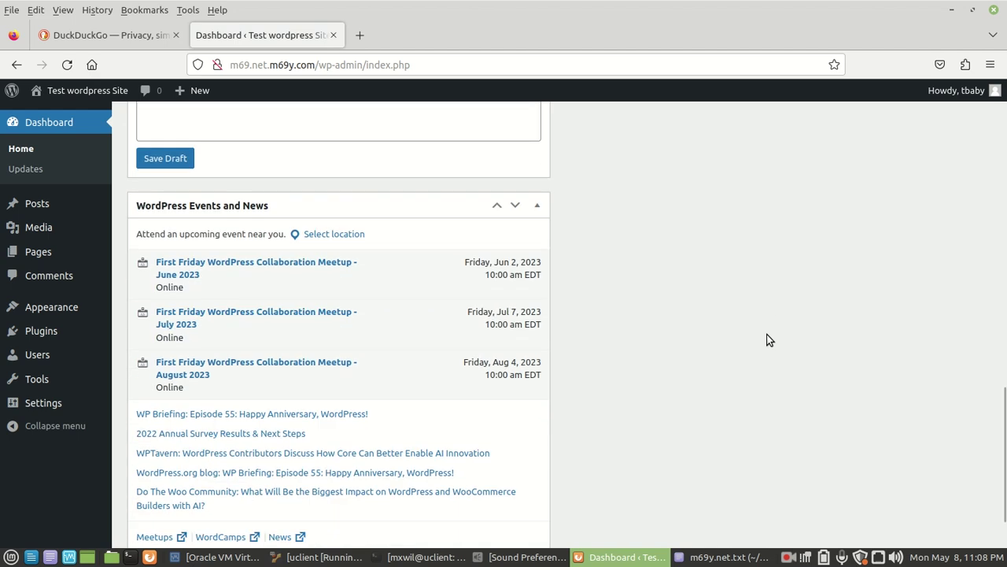
pyautogui.scroll(12, 759, 346)
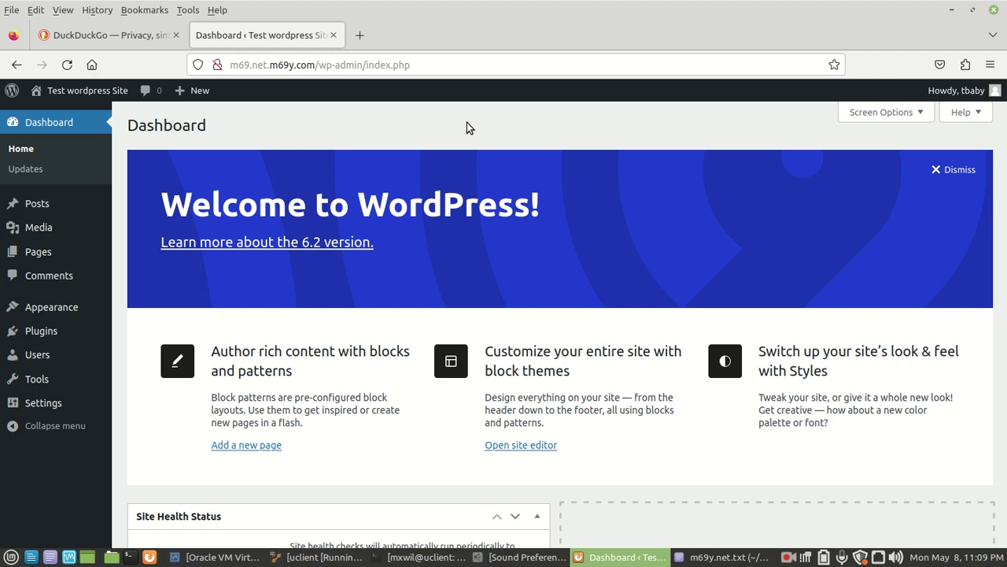
pyautogui.click(952, 11)
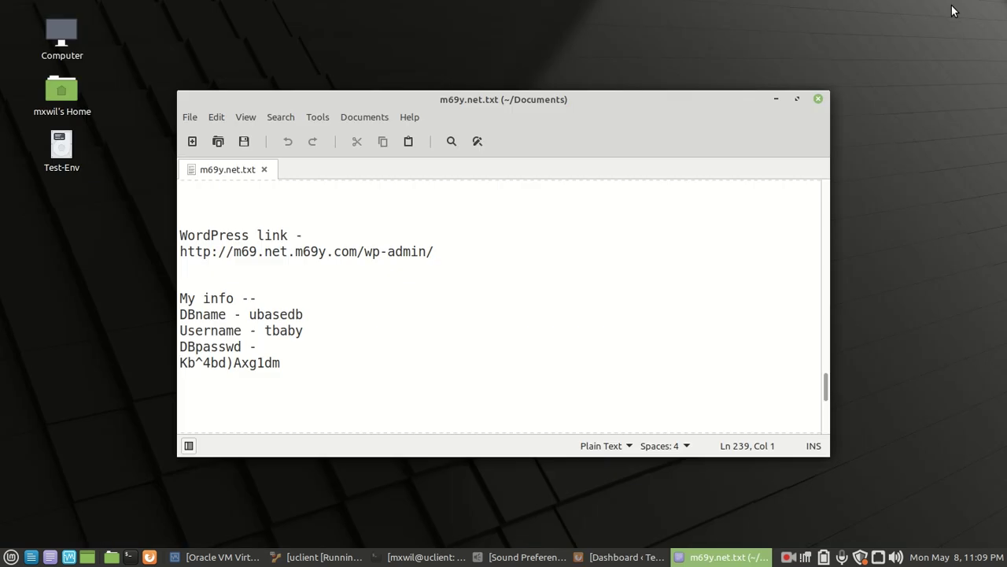